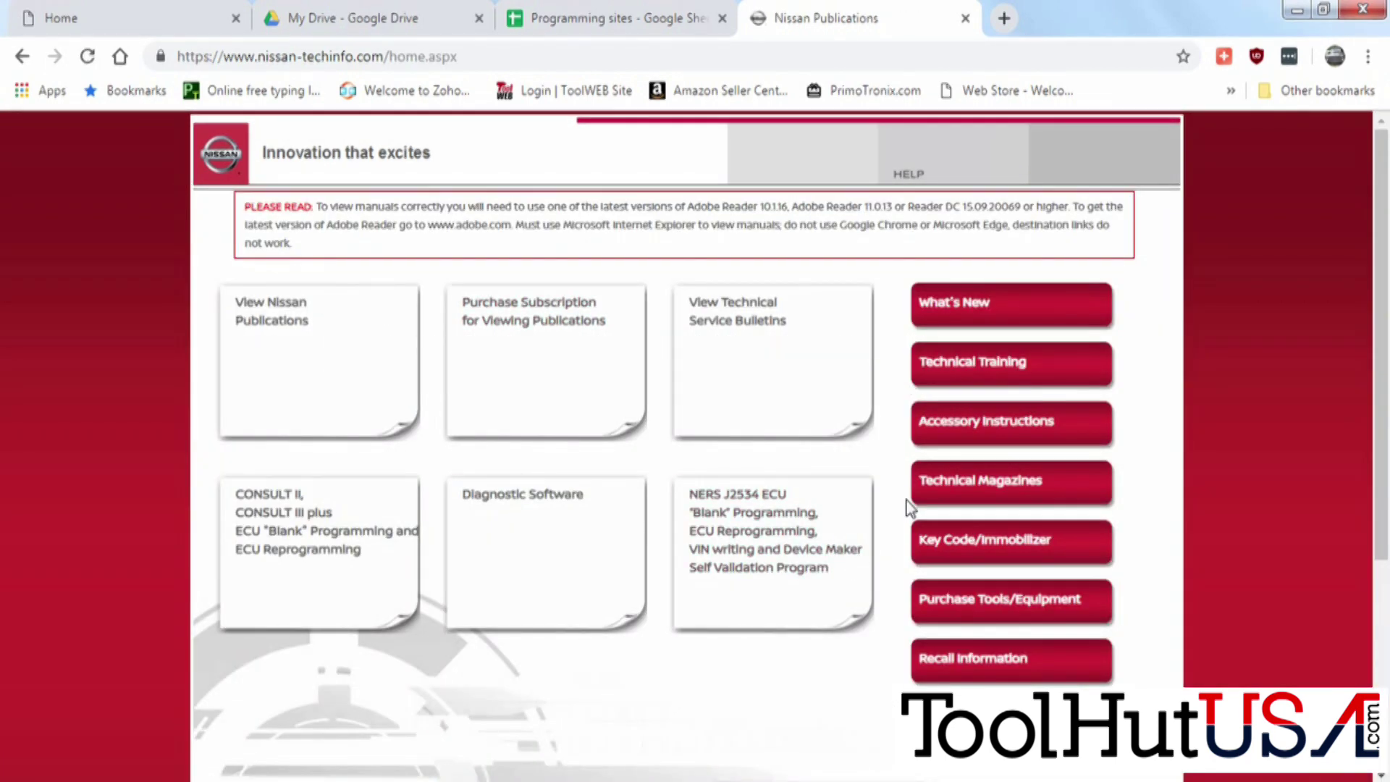
Open the NERS J2534 ECU reprogramming page and go to the account Secure Login page.
left_click(781, 540)
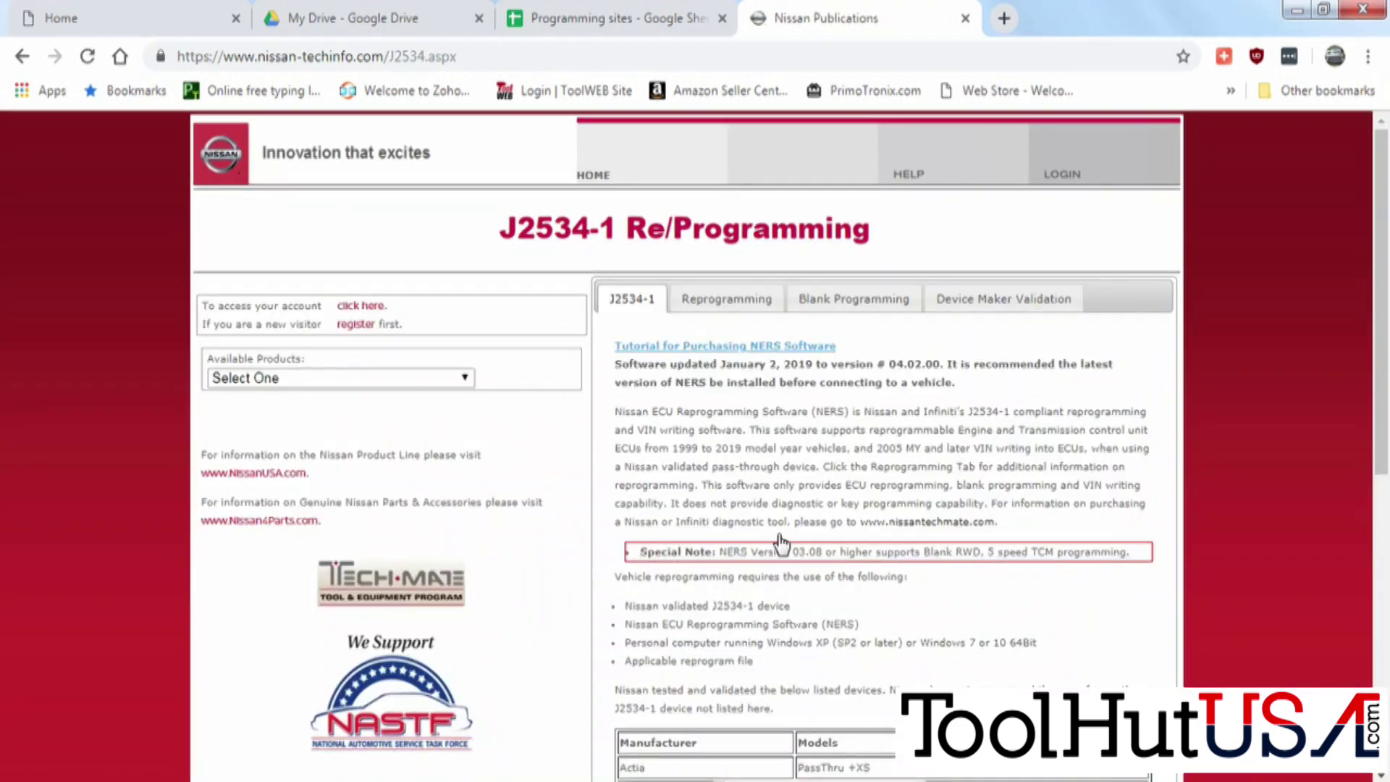
left_click(1070, 176)
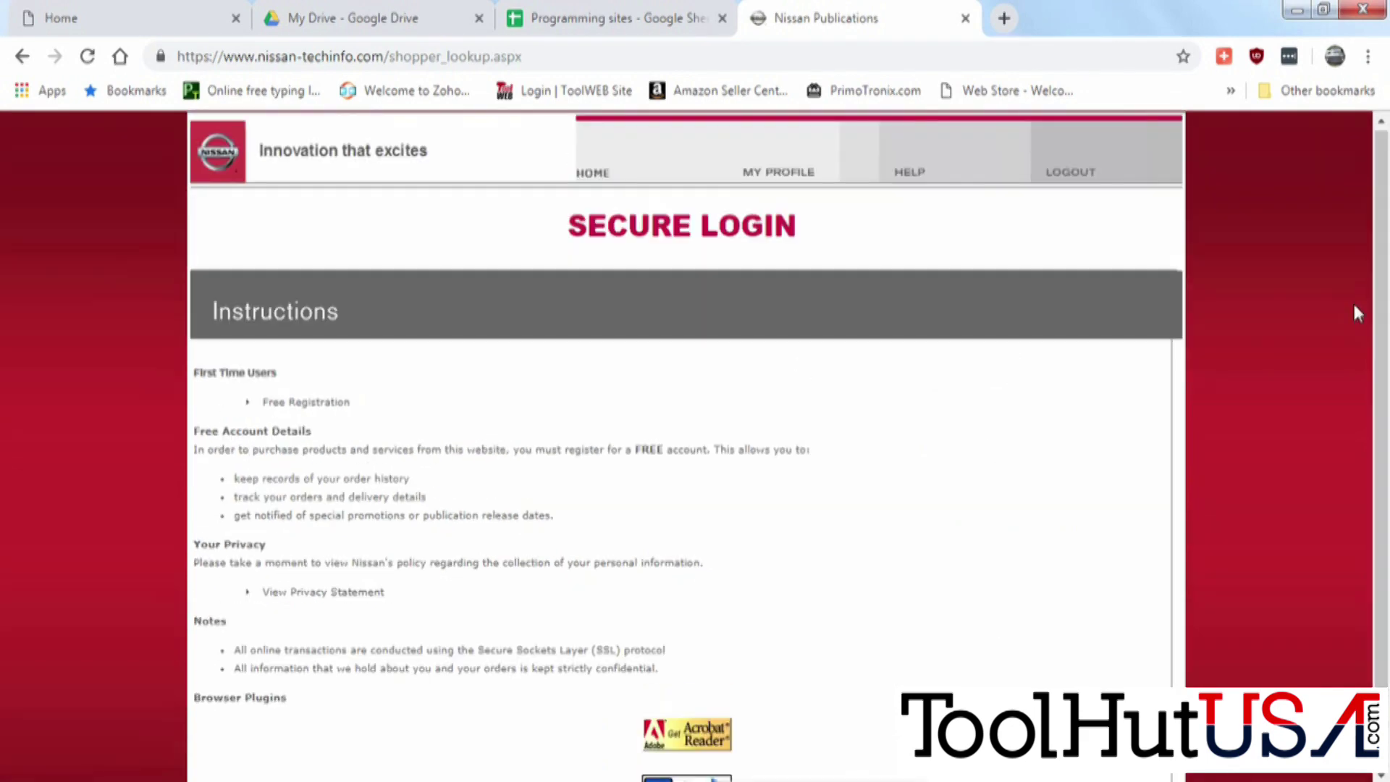
Return home and open the J2534 Reprogramming part-number lookup.
left_click(636, 181)
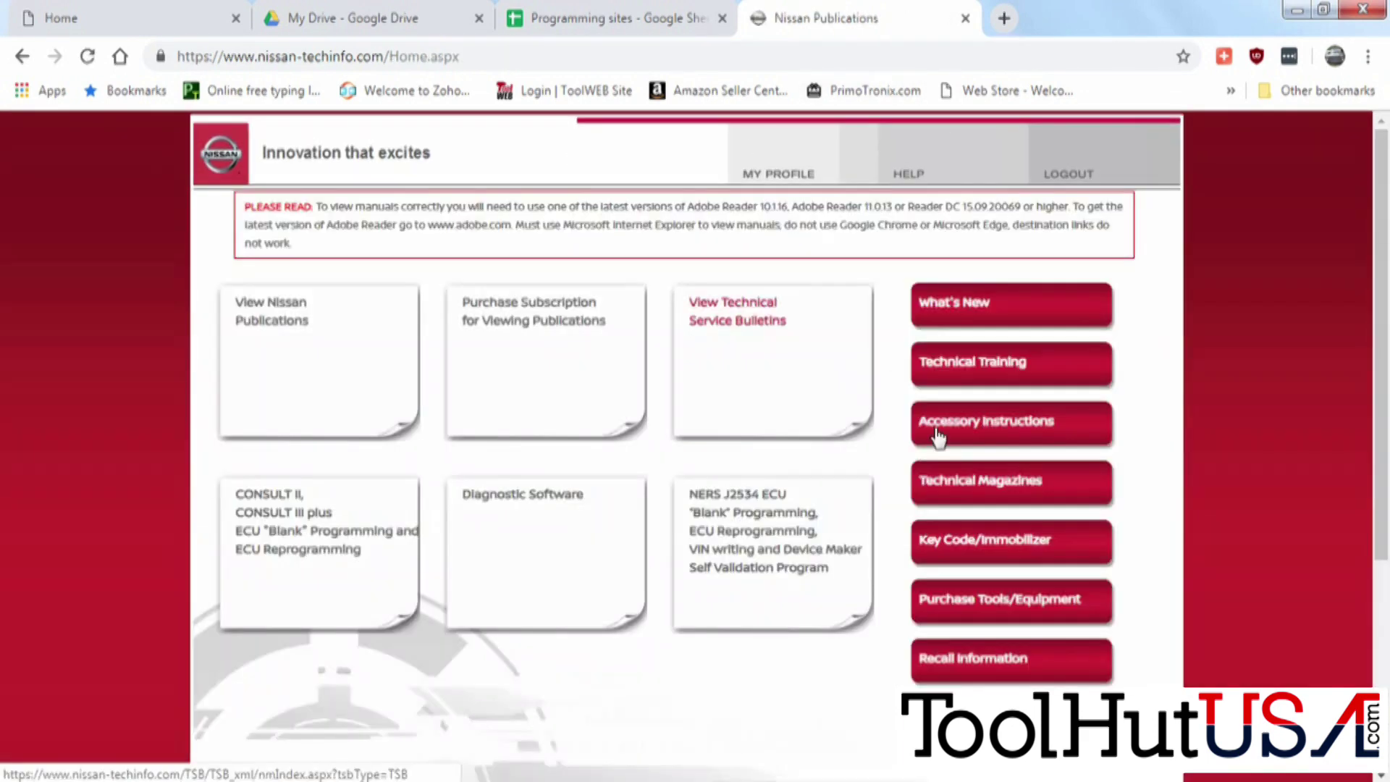
left_click(776, 539)
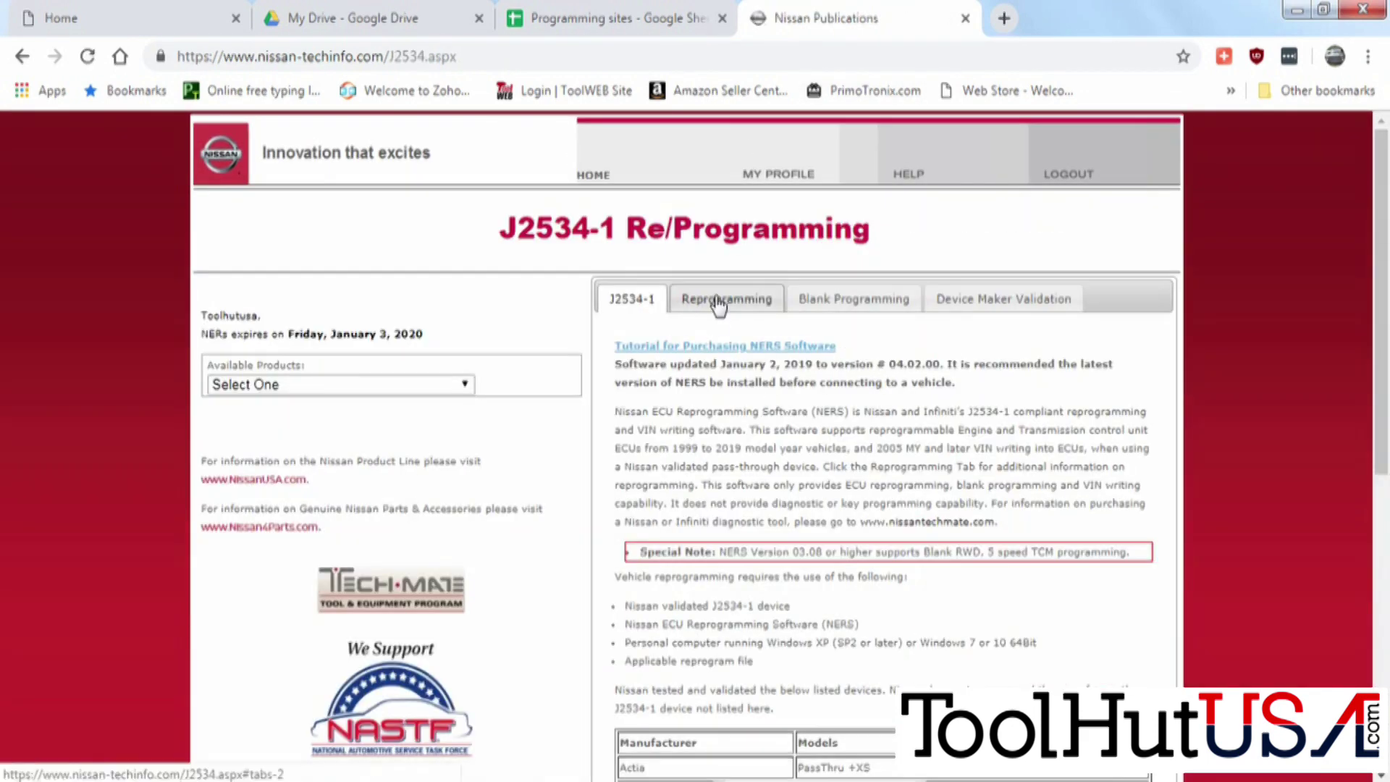
left_click(719, 305)
Look up ECU part 31036-9N01C and open its 31036 9N09B configuration results.
left_click(688, 512)
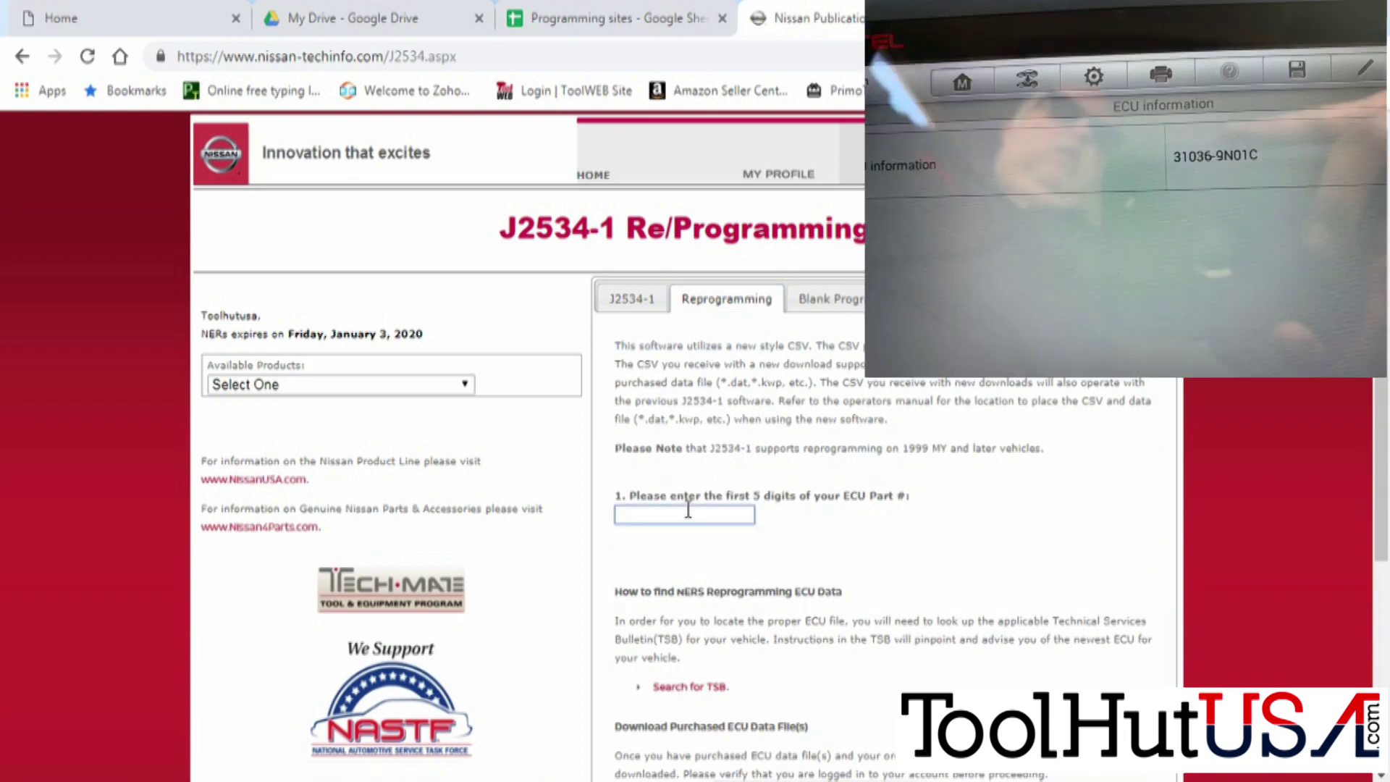
type("31")
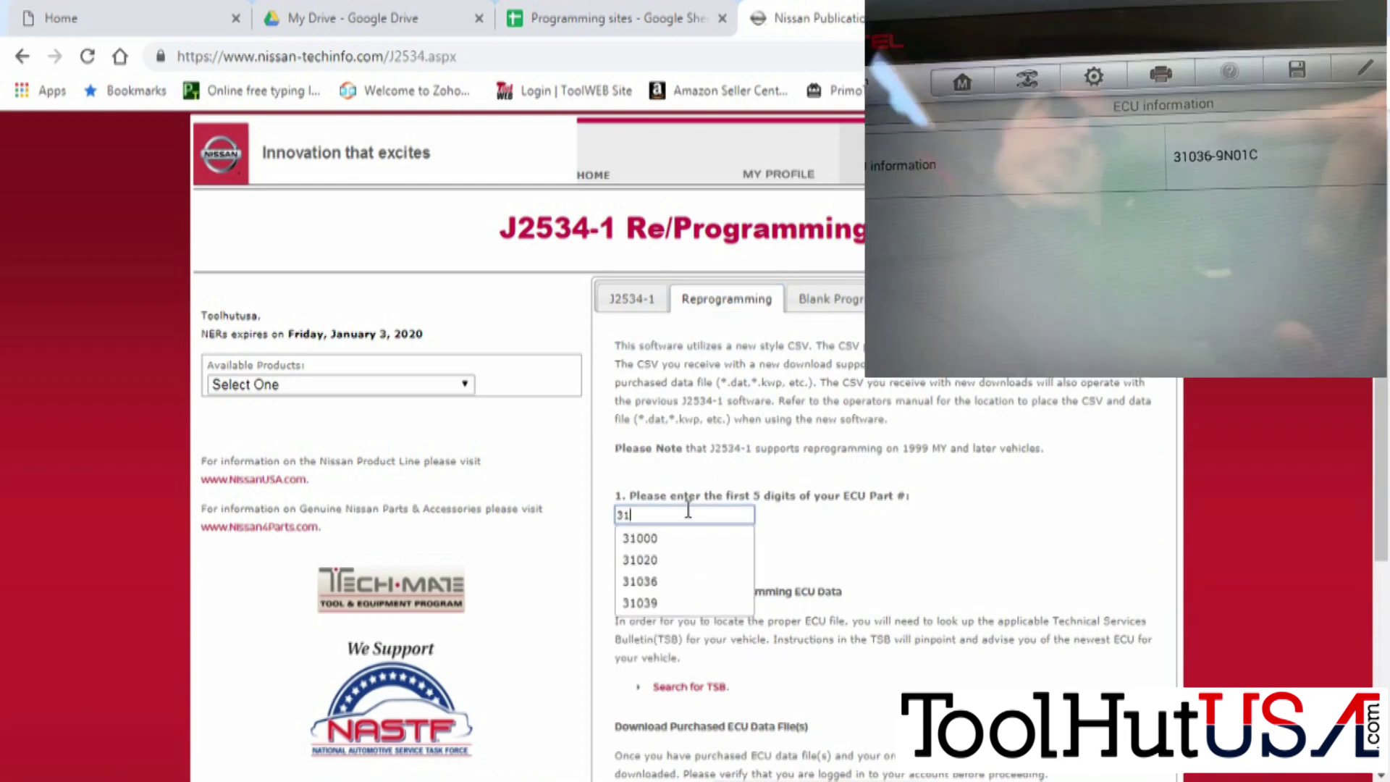
type("036")
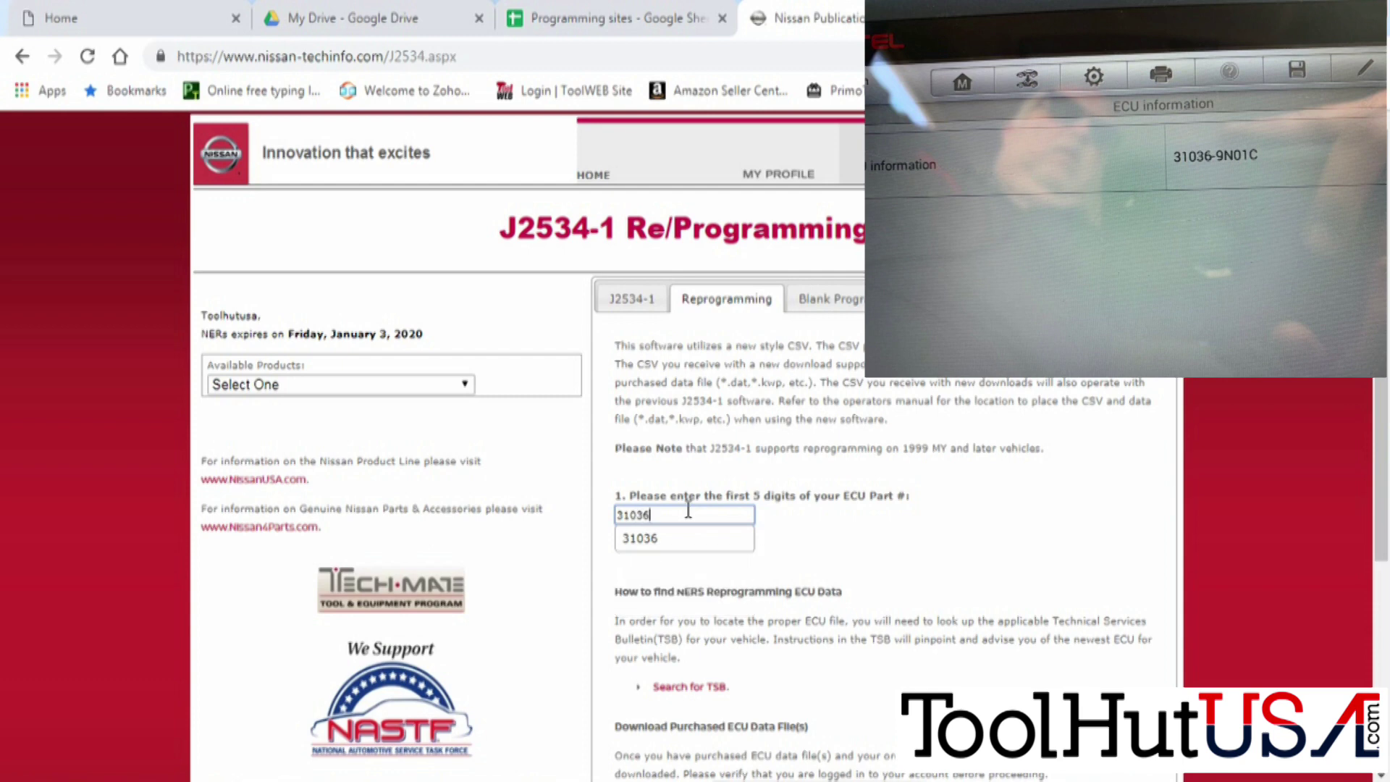
left_click(679, 537)
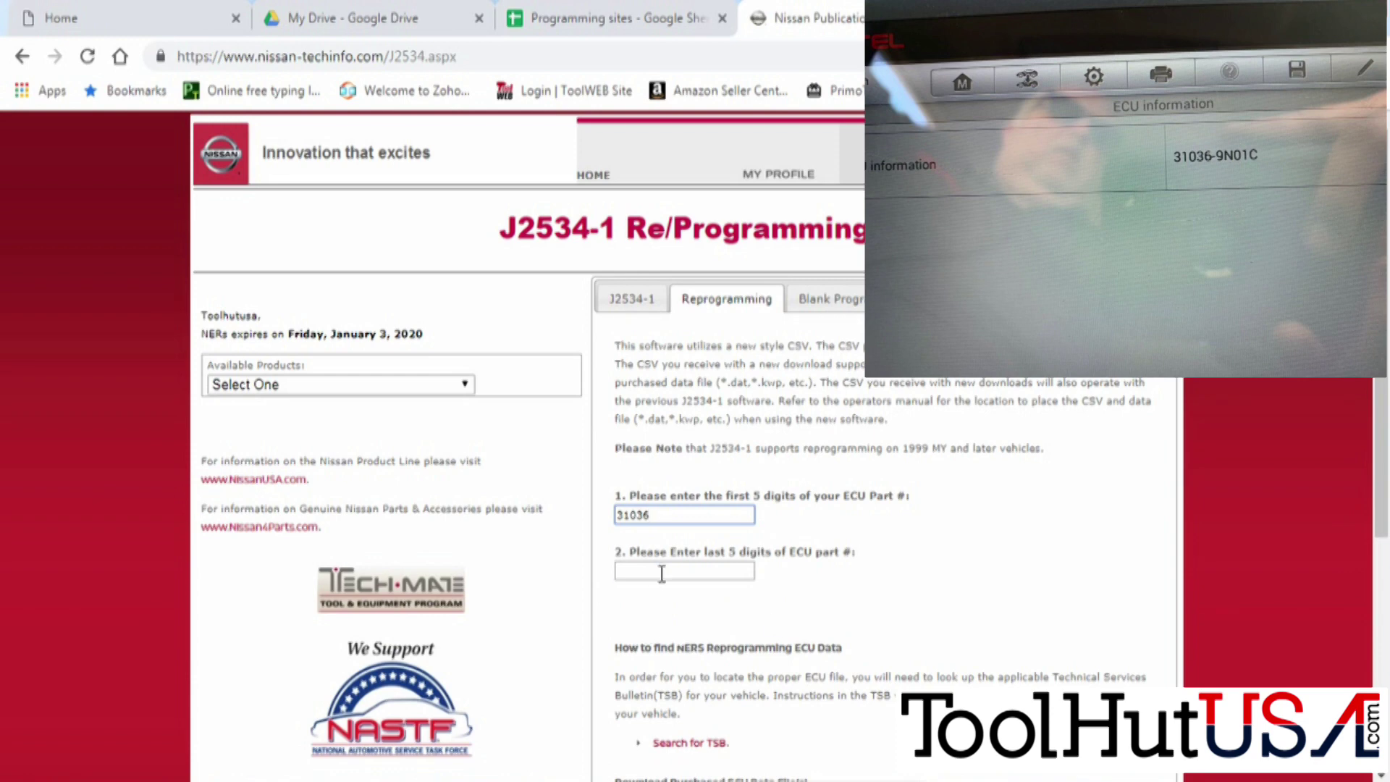
left_click(662, 572)
type("9n")
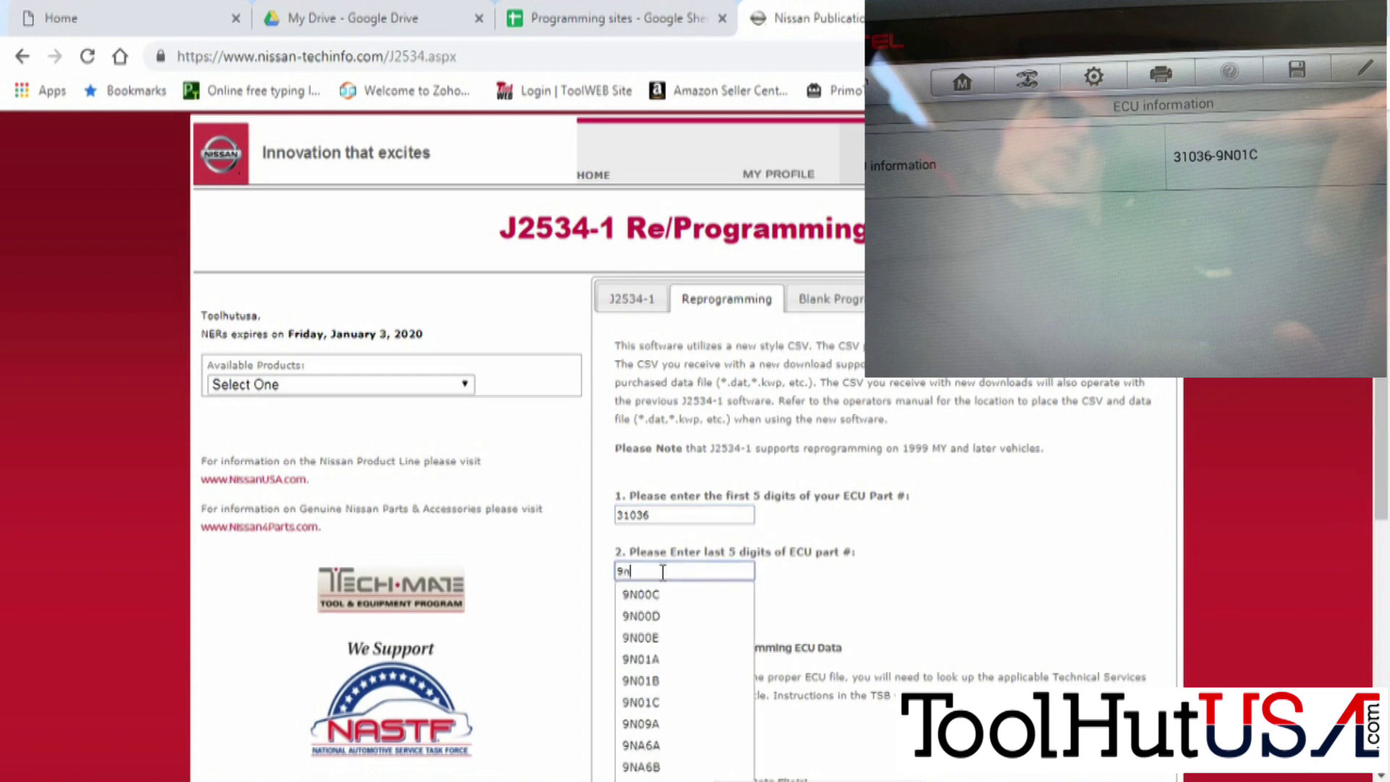
type("0")
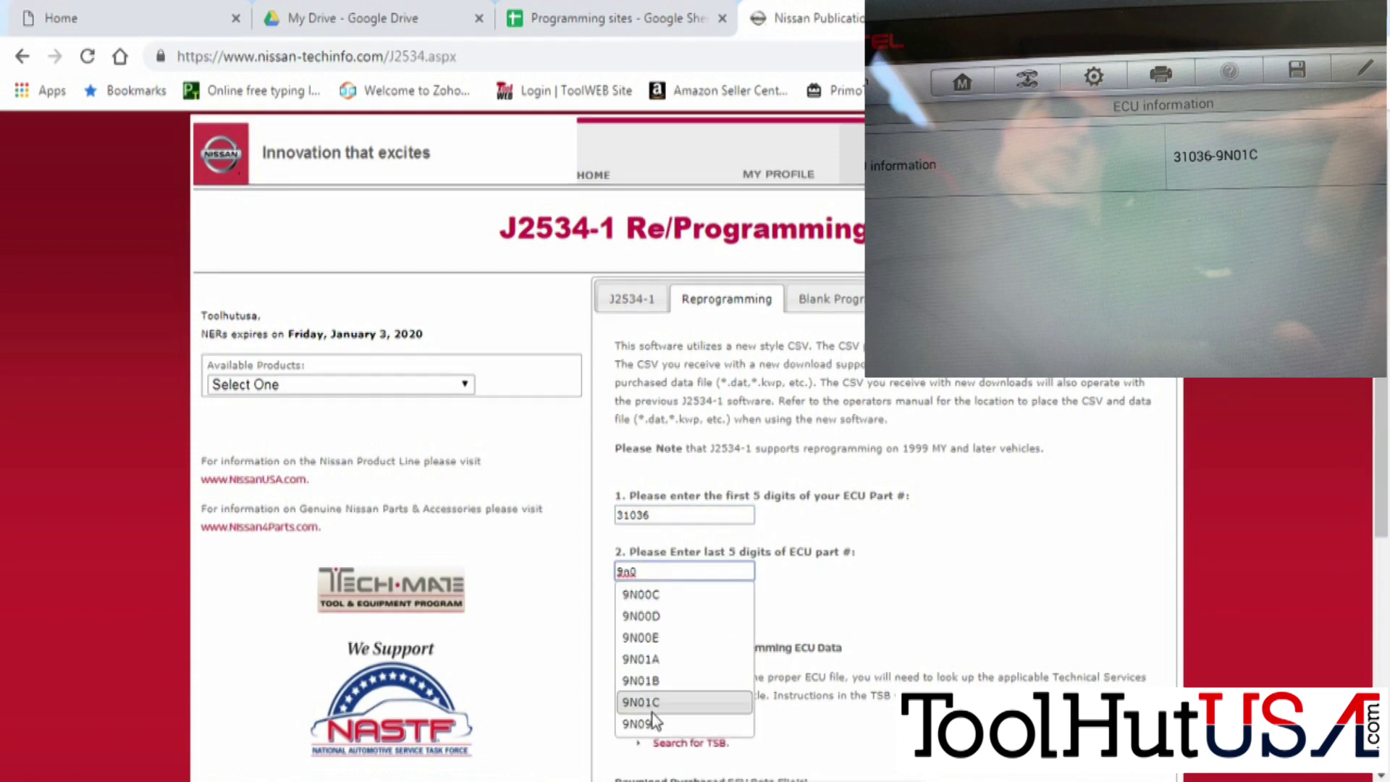
left_click(652, 703)
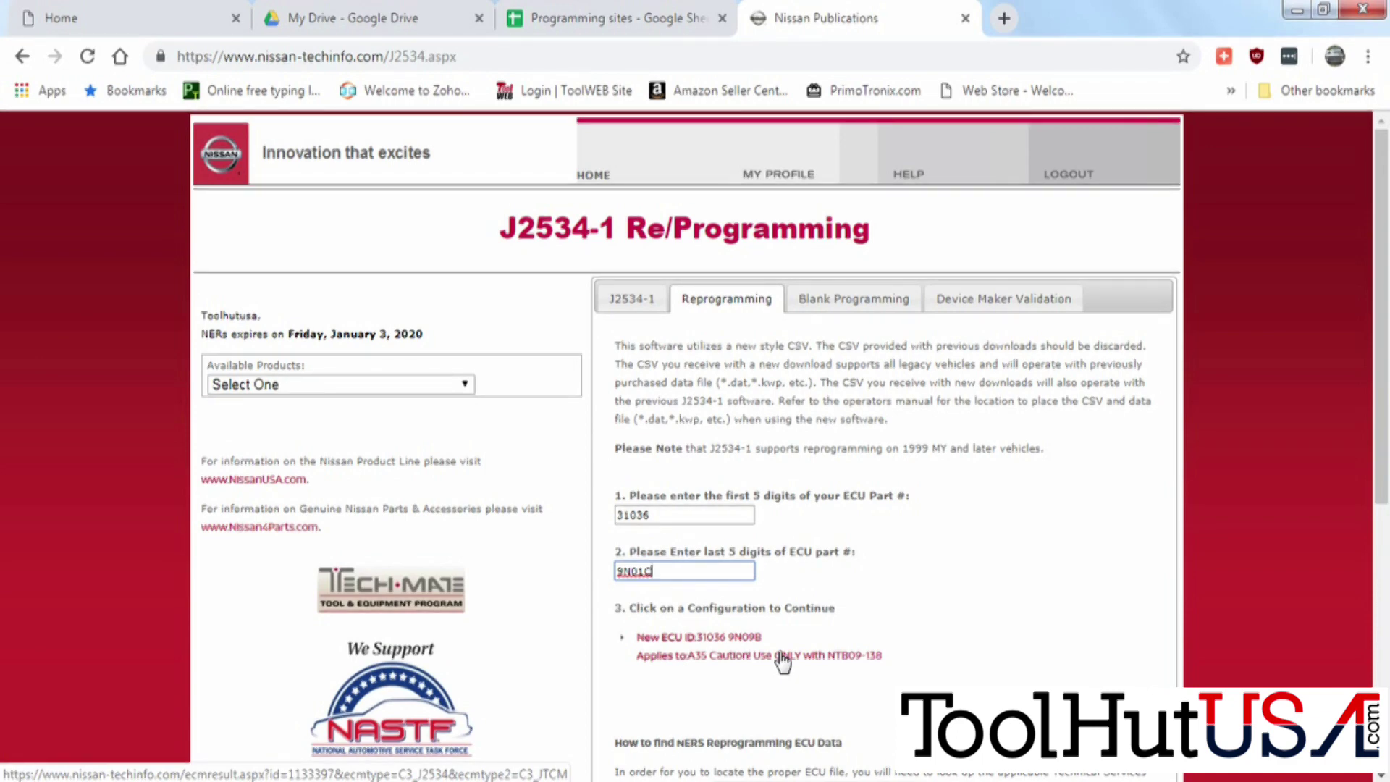
left_click(782, 659)
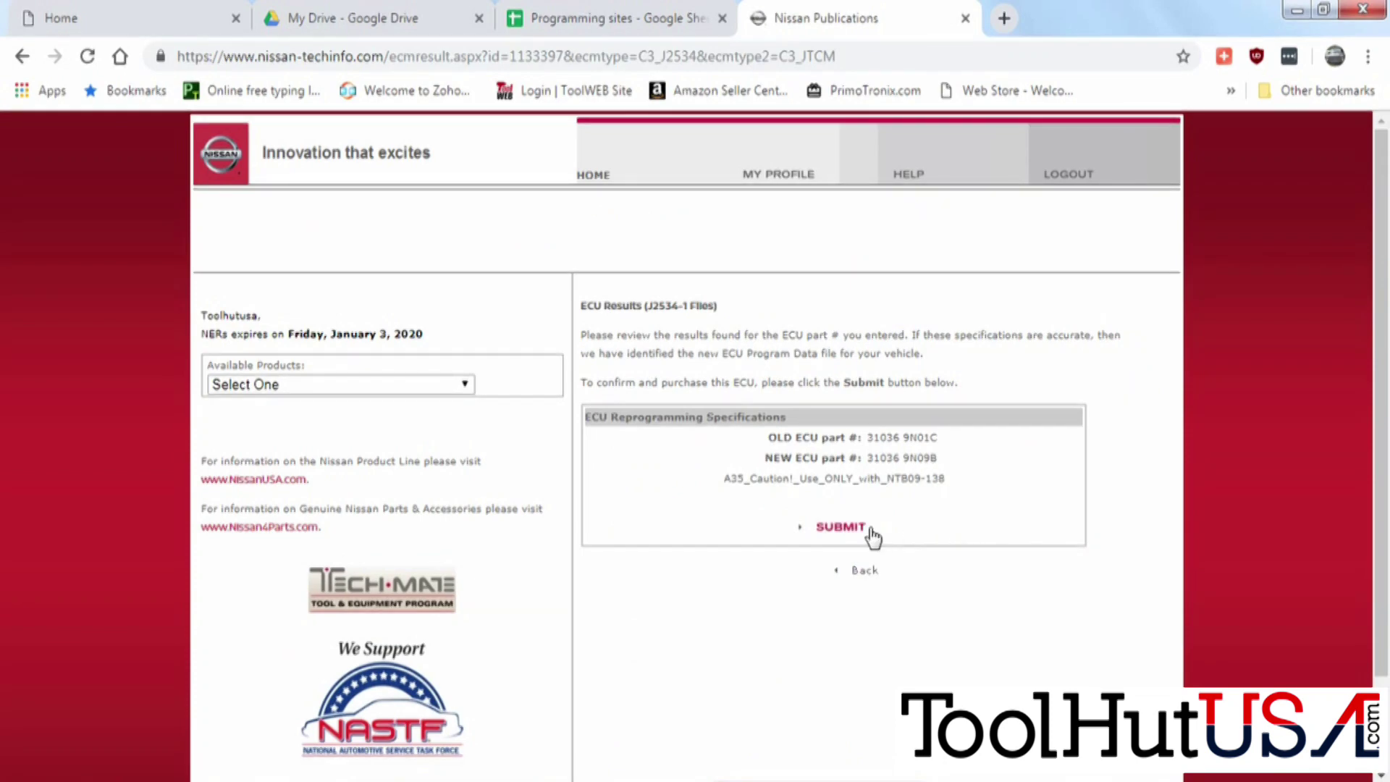
Confirm 9N01C-to-9N09B, buy the $19.95 ECU data file and download T19N09B.zip.
left_click(844, 527)
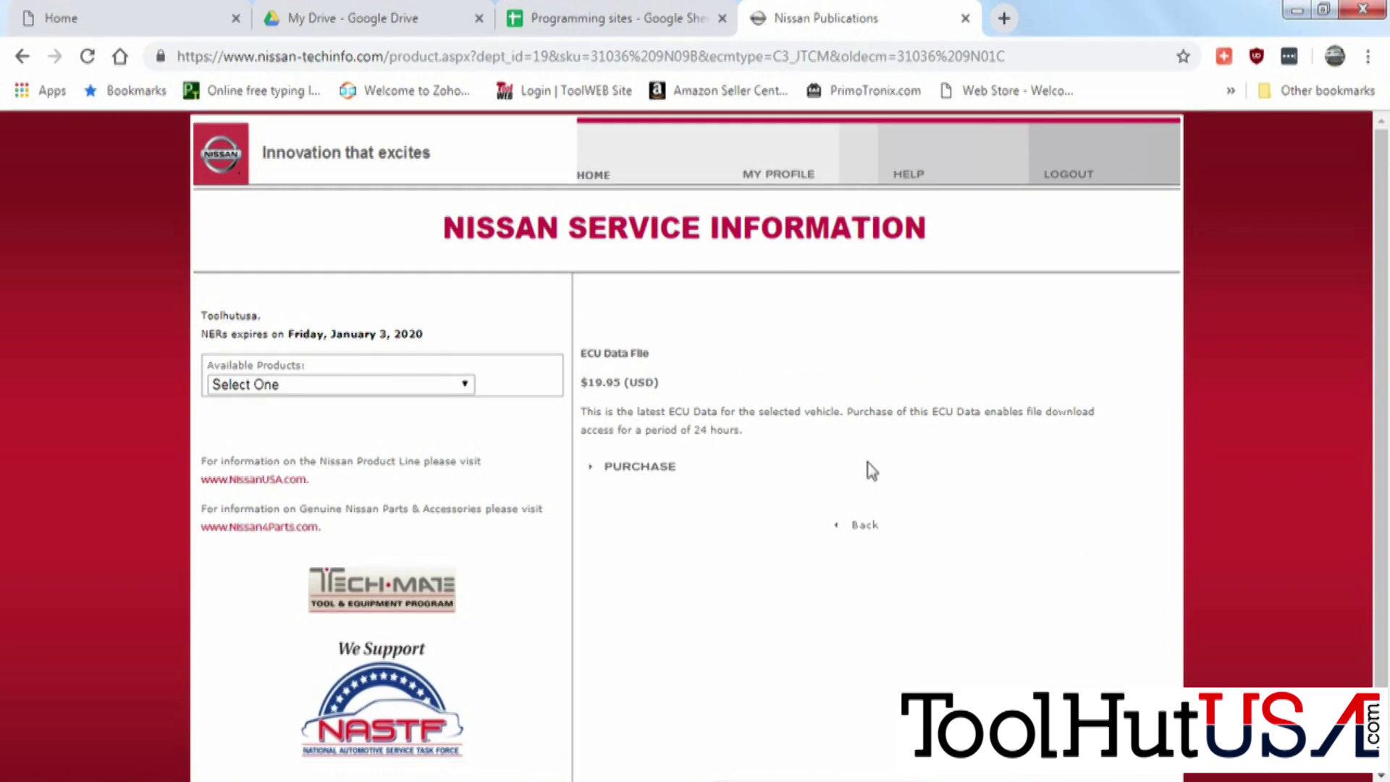
left_click(657, 471)
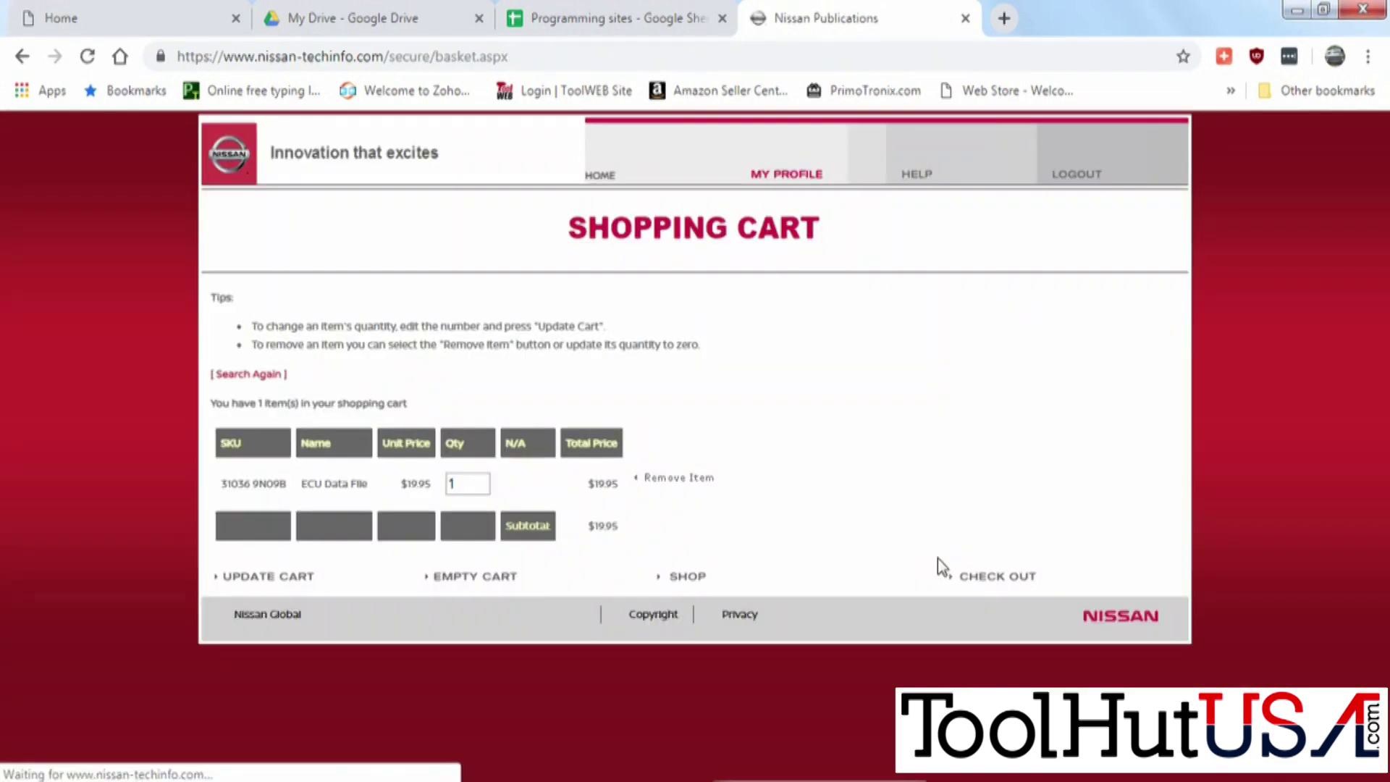
left_click(937, 562)
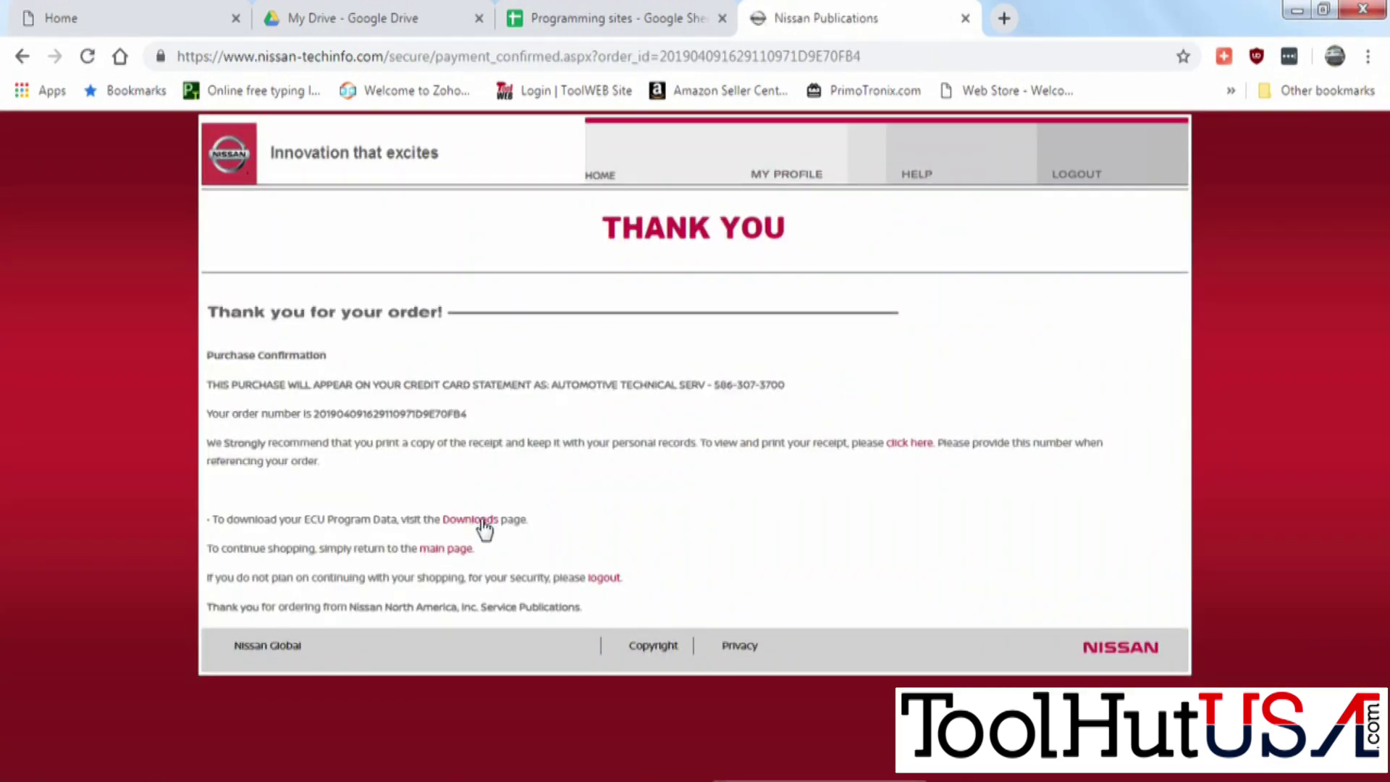
left_click(477, 520)
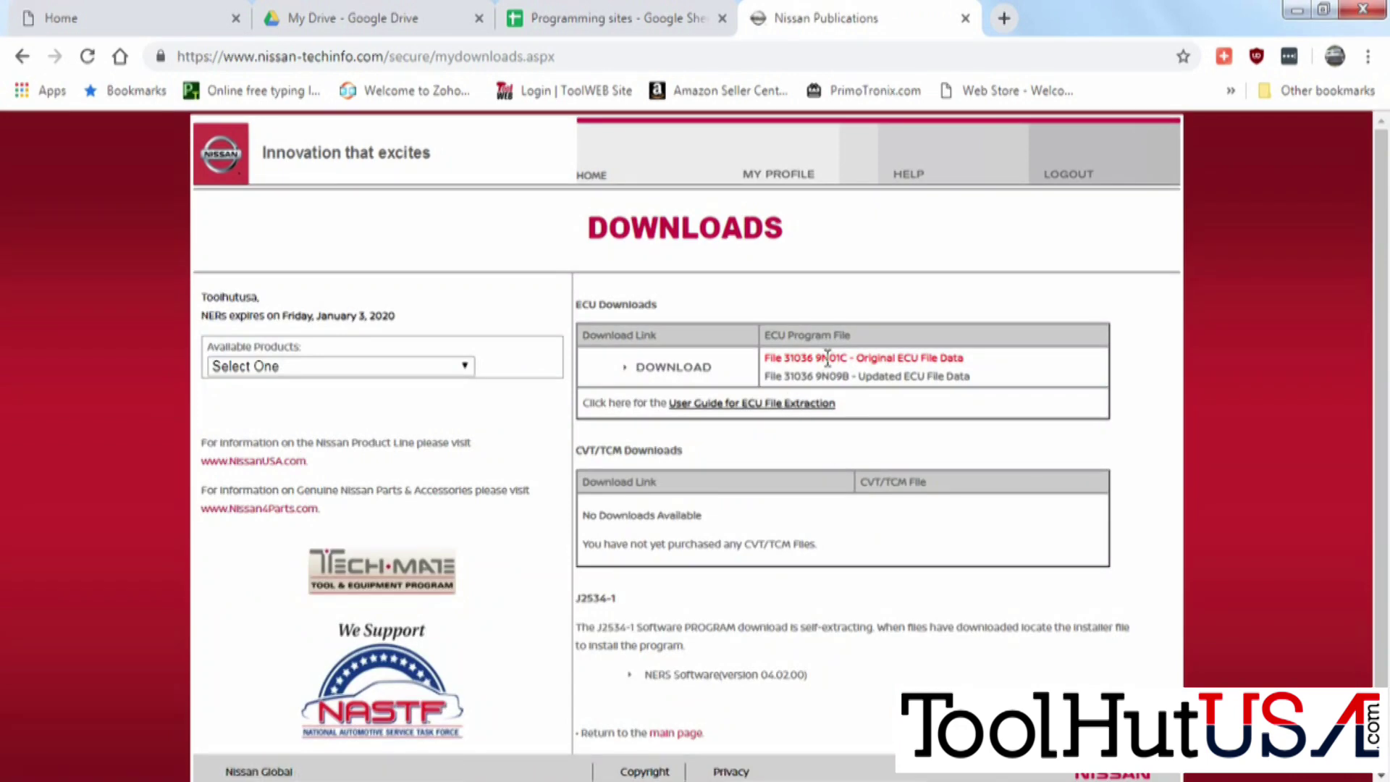
left_click(671, 369)
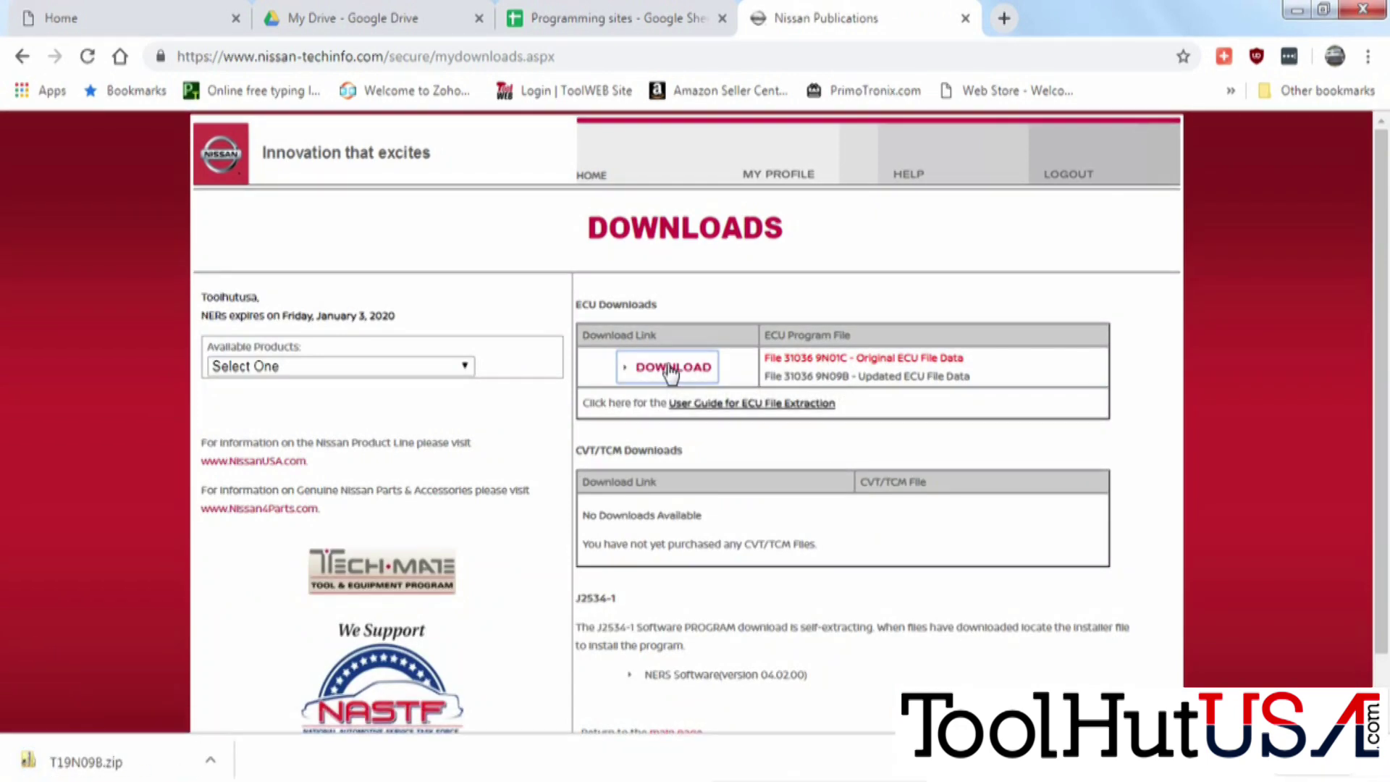
Open downloaded T19N09B.zip in Zipeg and extract its four files into Documents.
left_click(211, 760)
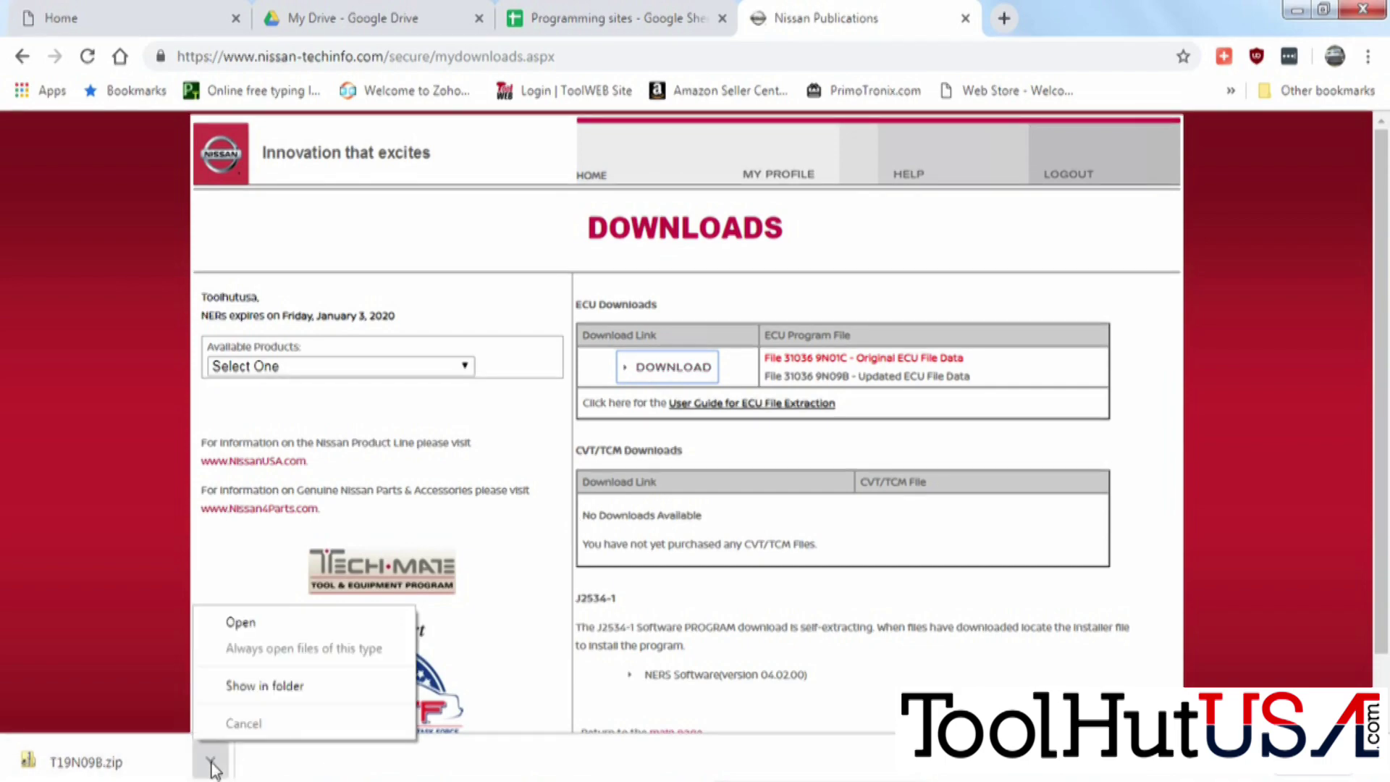
left_click(266, 686)
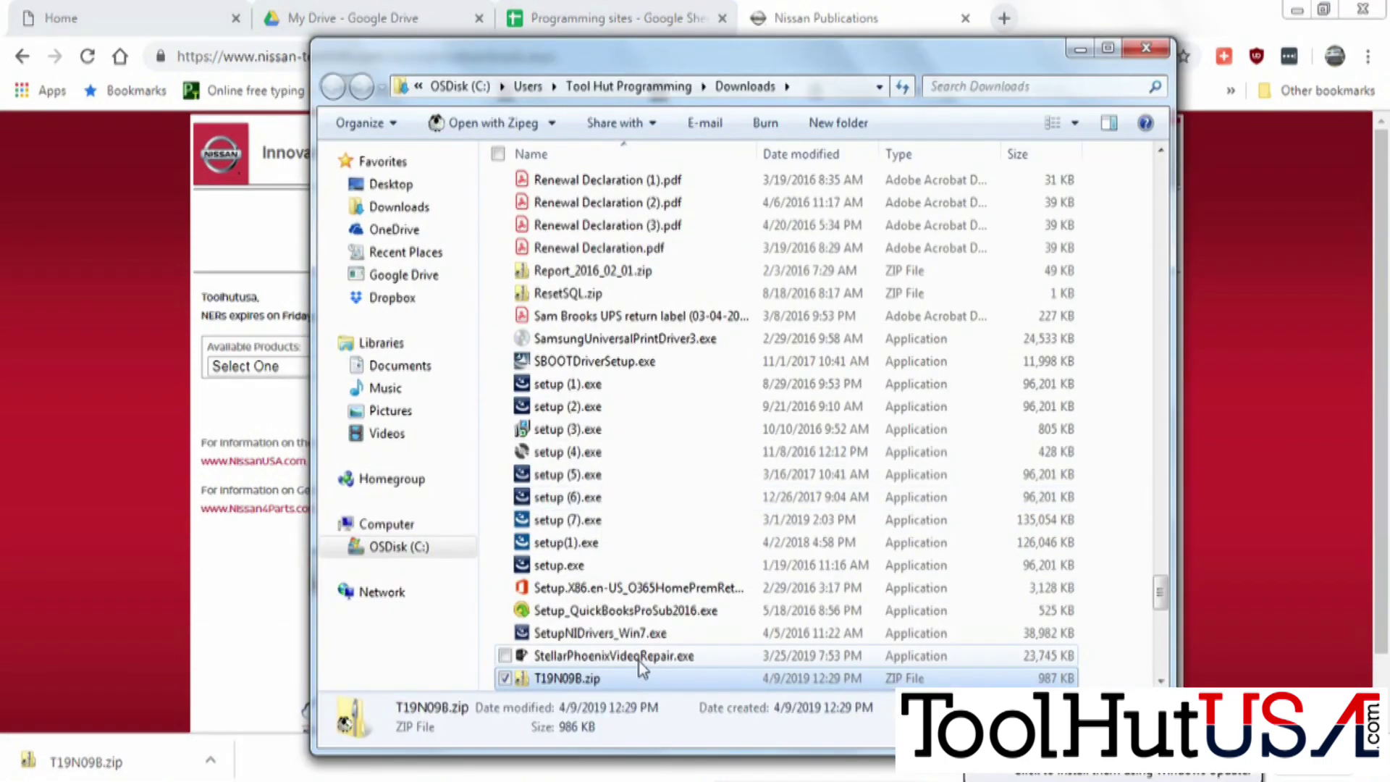
right_click(622, 672)
left_click(567, 377)
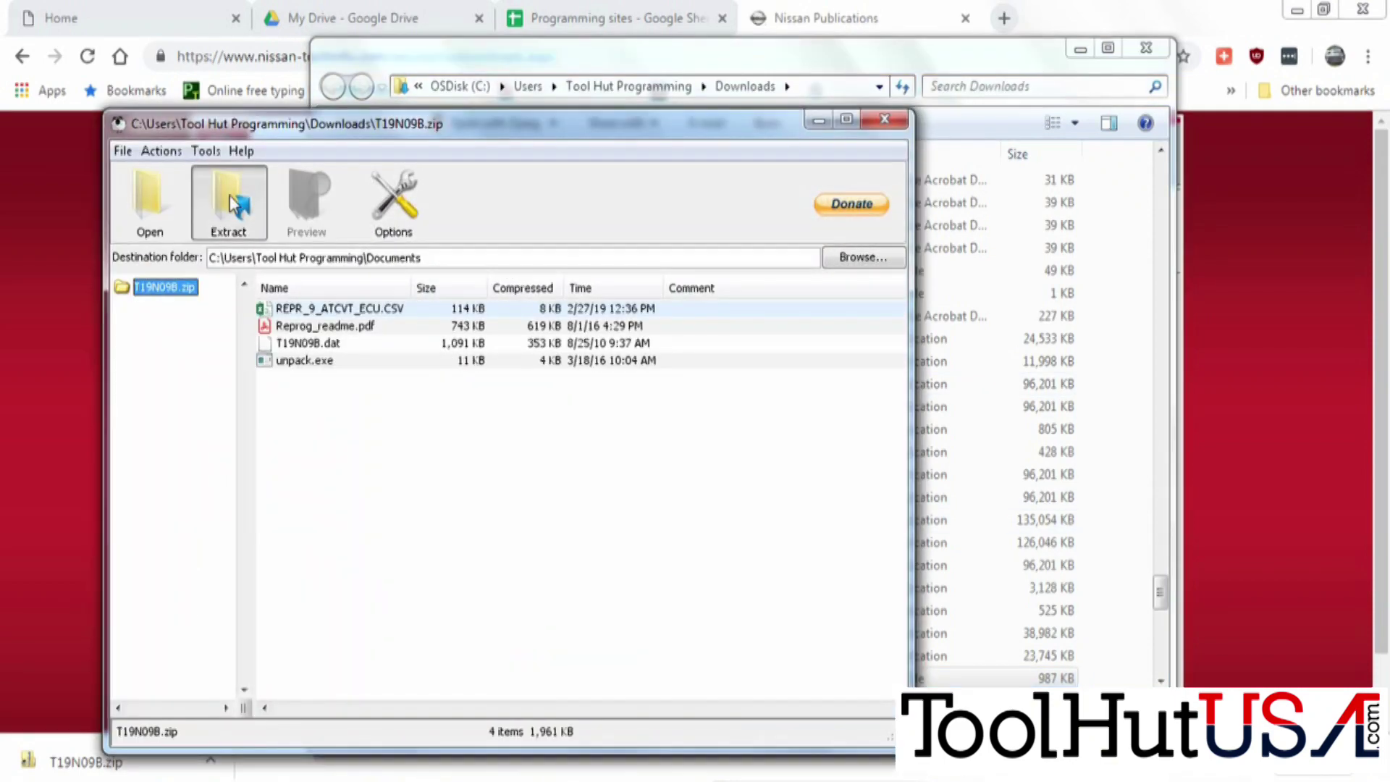
left_click(230, 202)
left_click(468, 496)
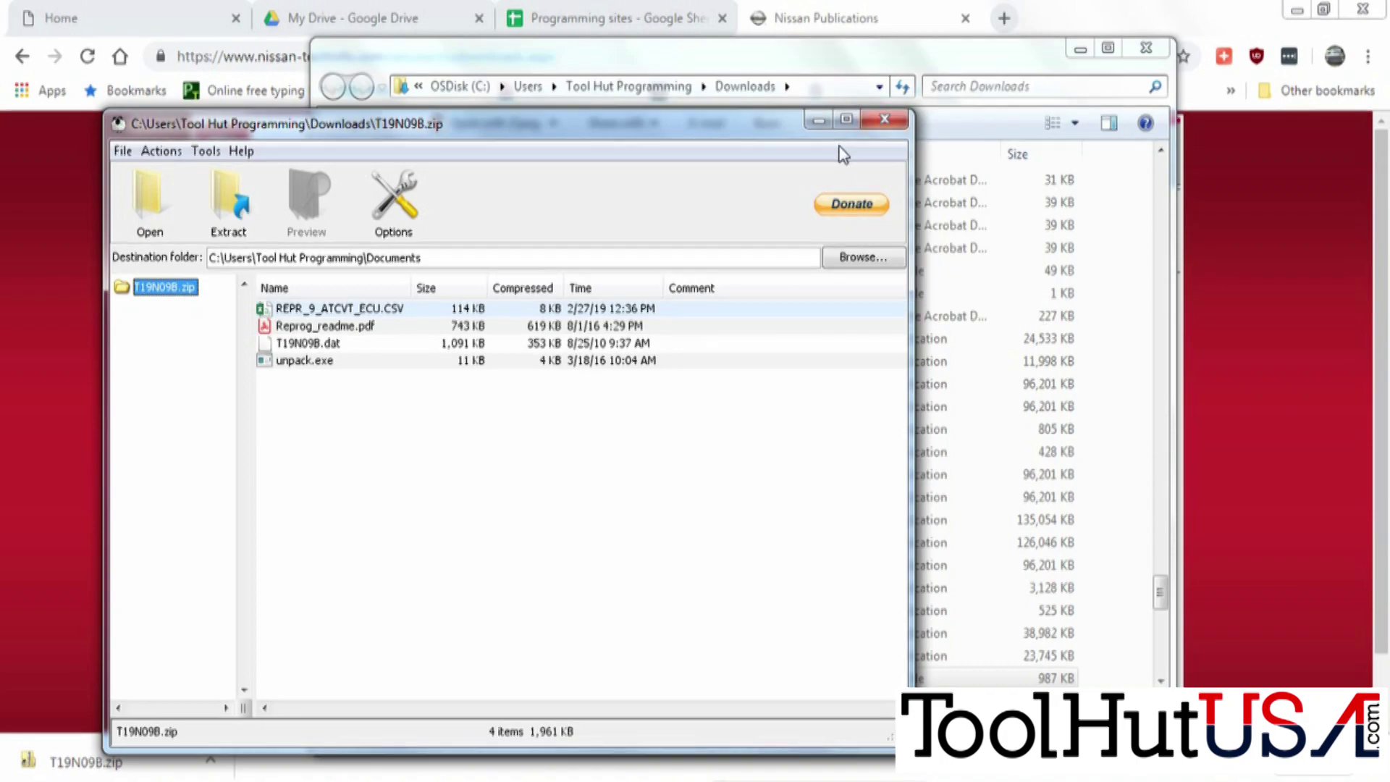
left_click(878, 121)
Run unpack.exe in the Documents T19N09B folder to install the update files.
left_click(384, 365)
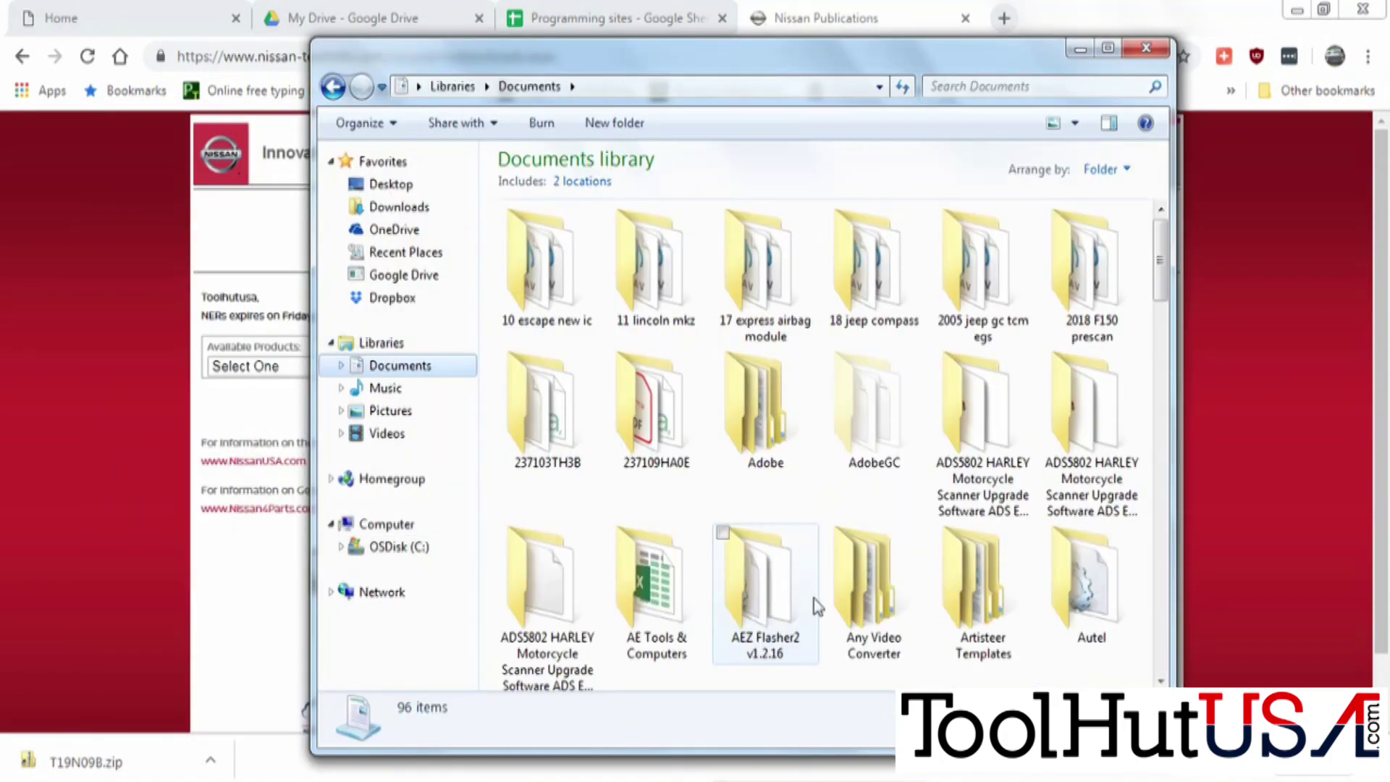
scroll(1163, 640, "down", 10)
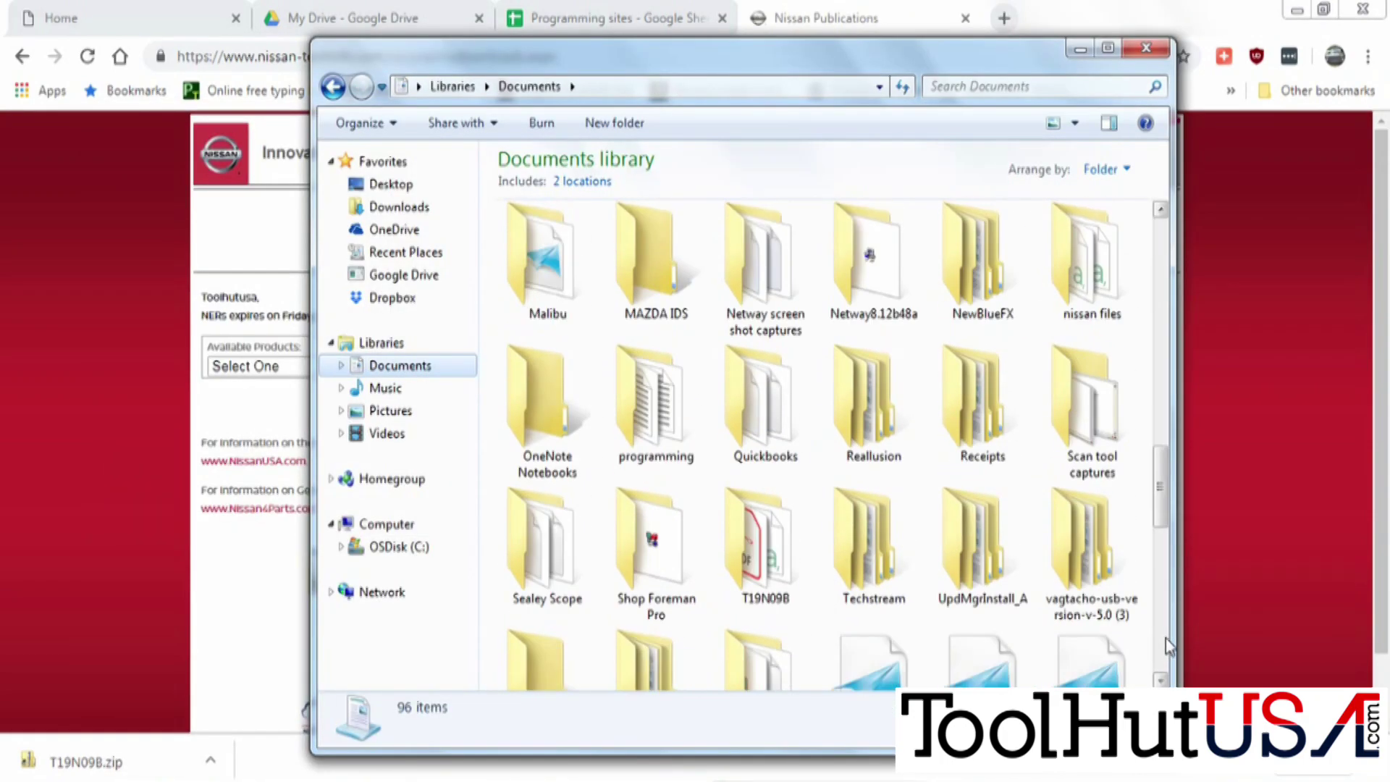
double_click(762, 547)
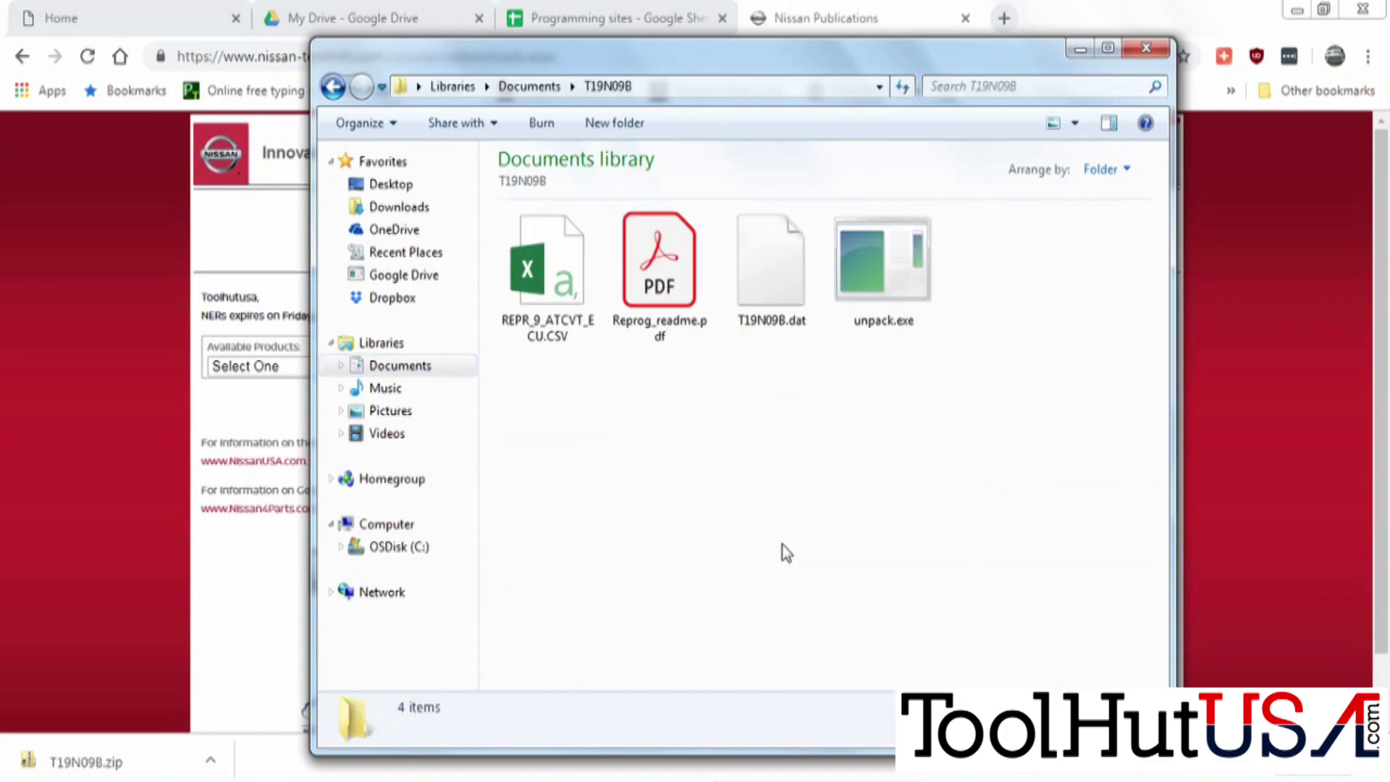
double_click(885, 271)
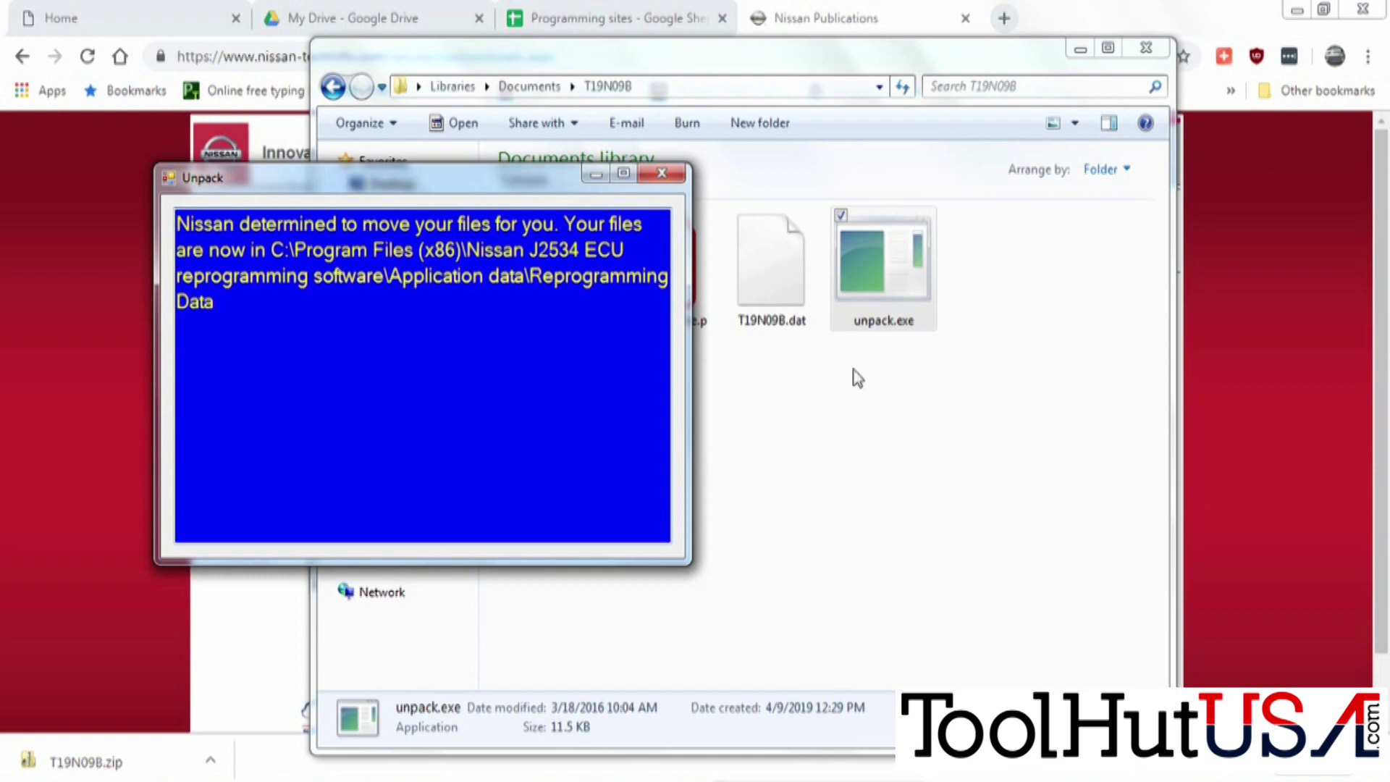
left_click(672, 185)
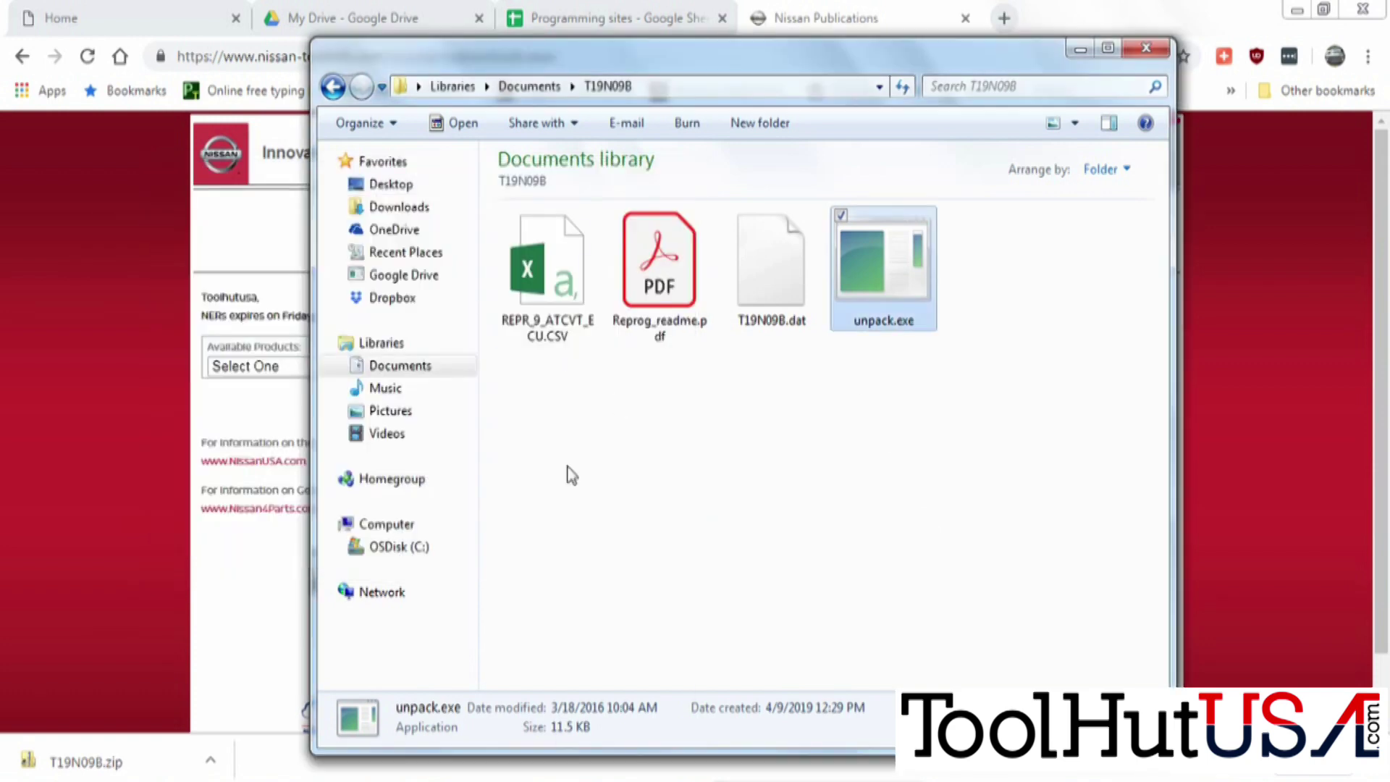
Browse to Program Files (x86)\Nissan J2534\Application data\Reprogramming Data to confirm T19N09B.dat.
left_click(399, 547)
double_click(661, 609)
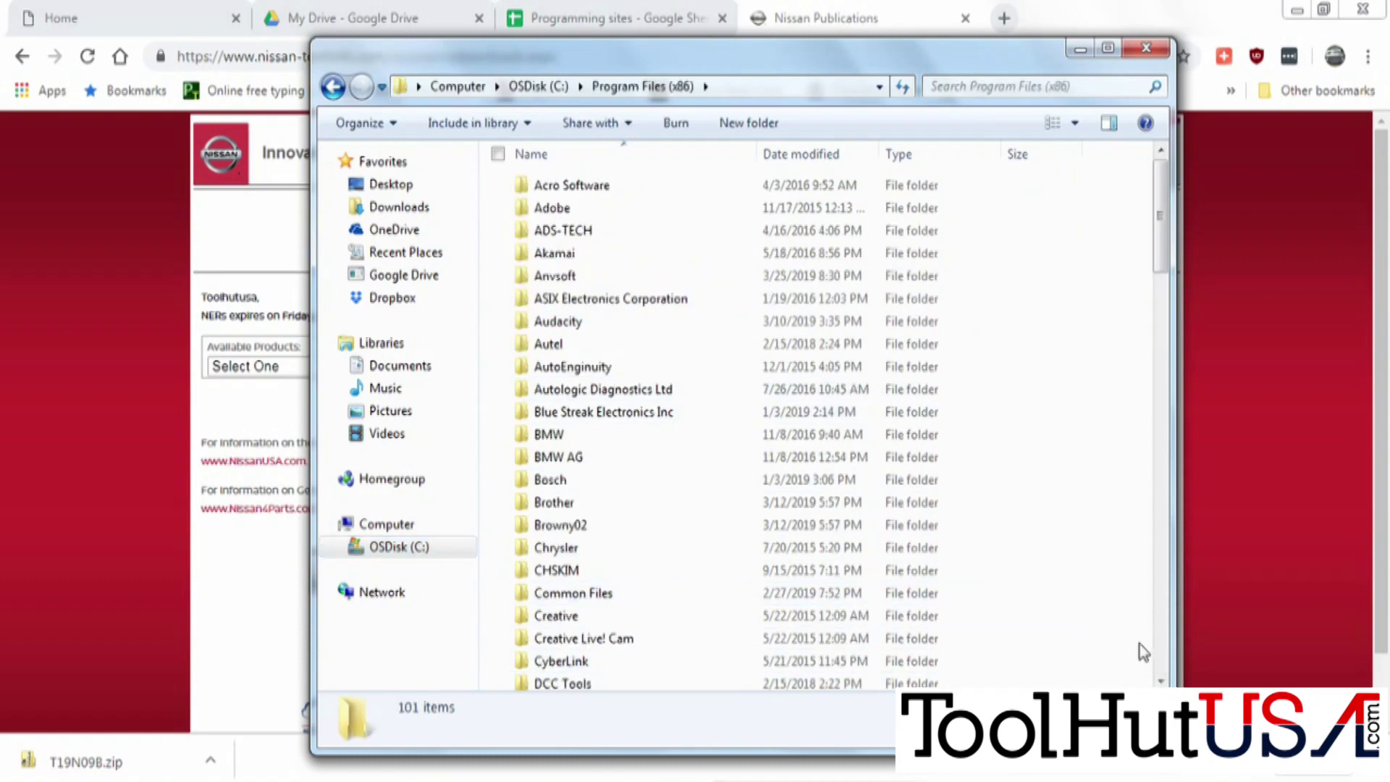
scroll(970, 637, "down", 7)
scroll(971, 630, "down", 8)
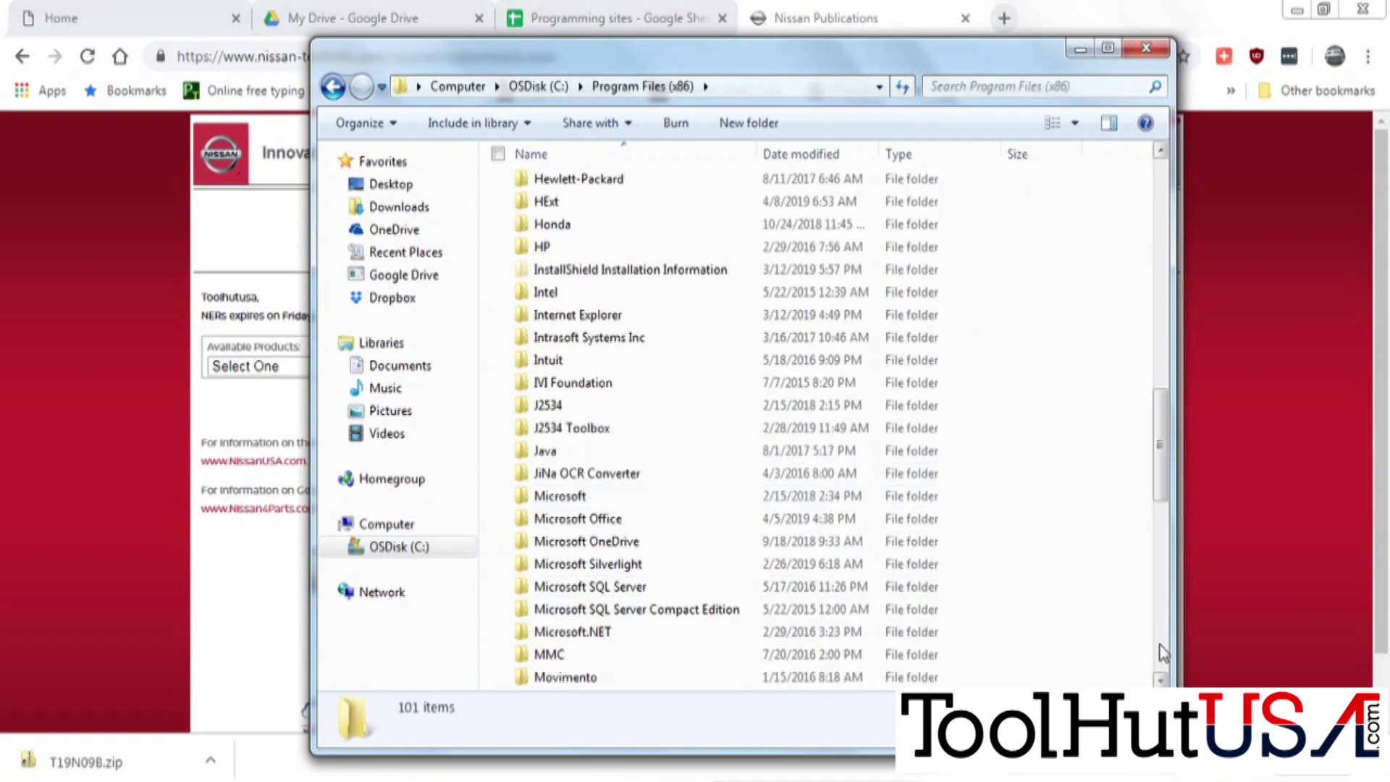
scroll(971, 616, "down", 8)
double_click(680, 294)
double_click(636, 190)
double_click(633, 211)
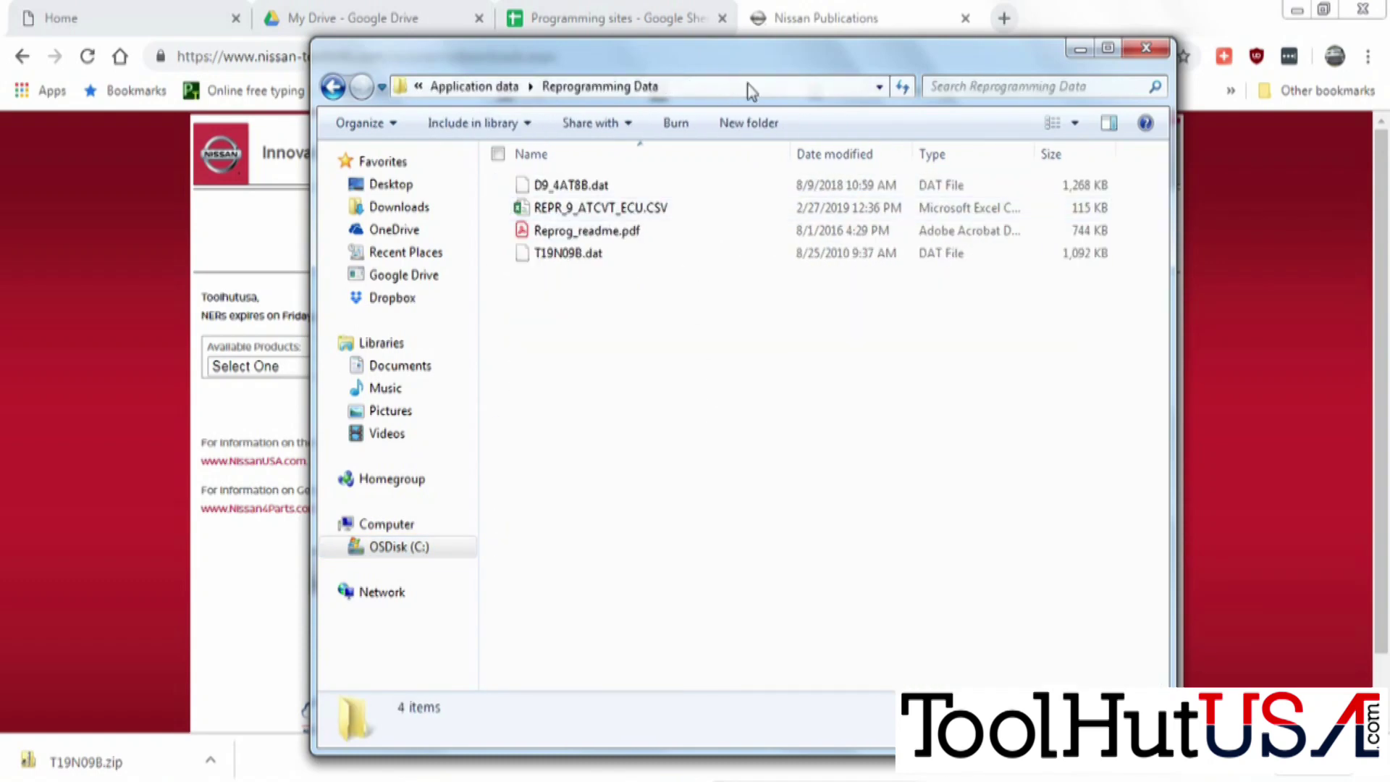
left_click_drag(765, 84, 793, 93)
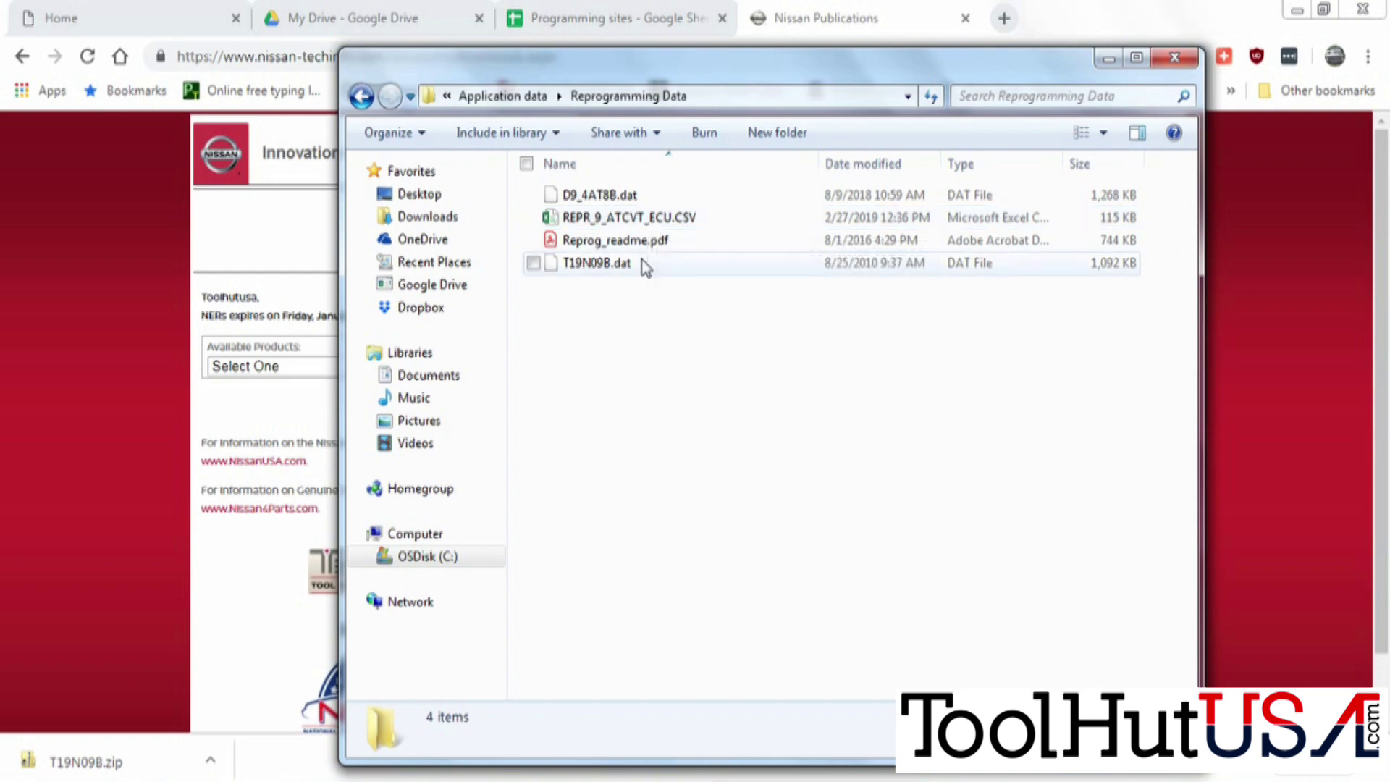
Reopen T19N09B.zip, then close the Reprogramming Data folder and the archive viewer.
left_click(210, 760)
left_click(228, 632)
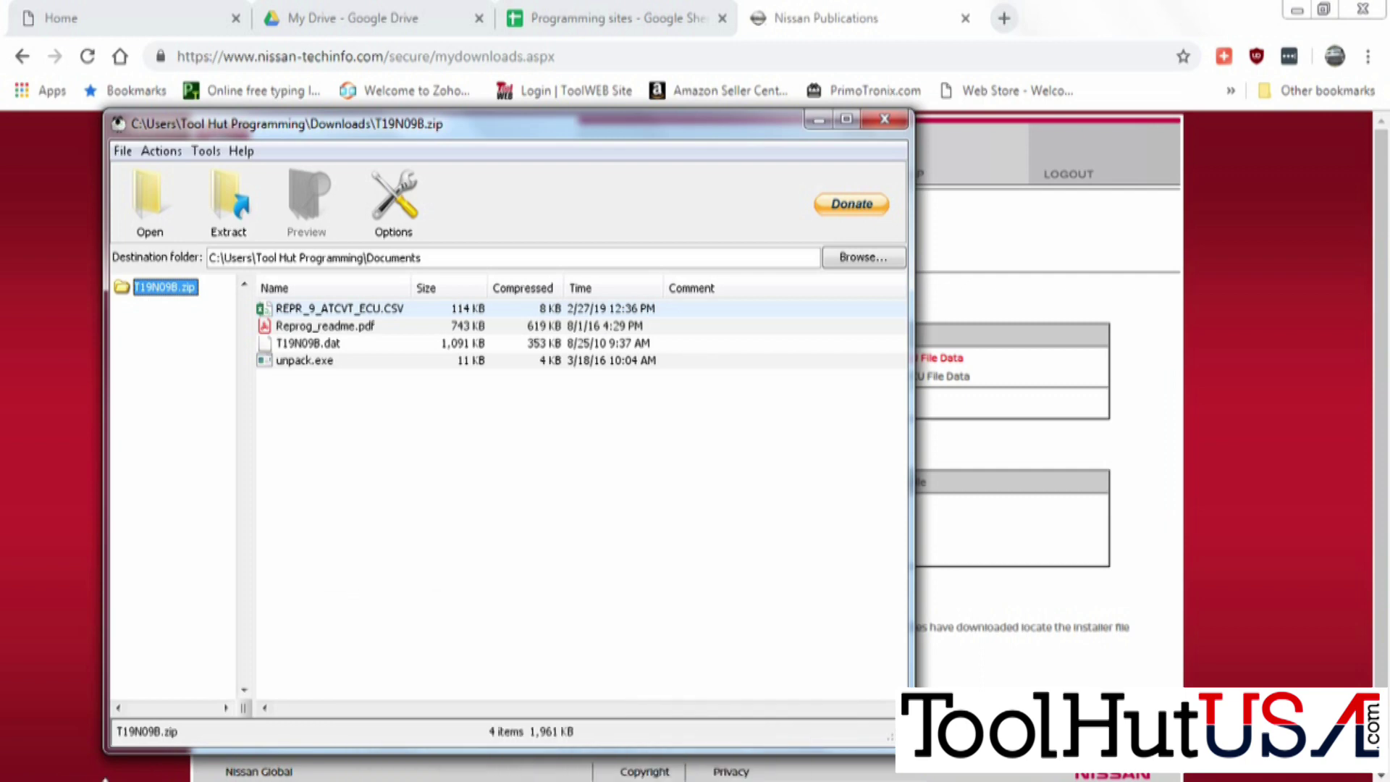
left_click(131, 688)
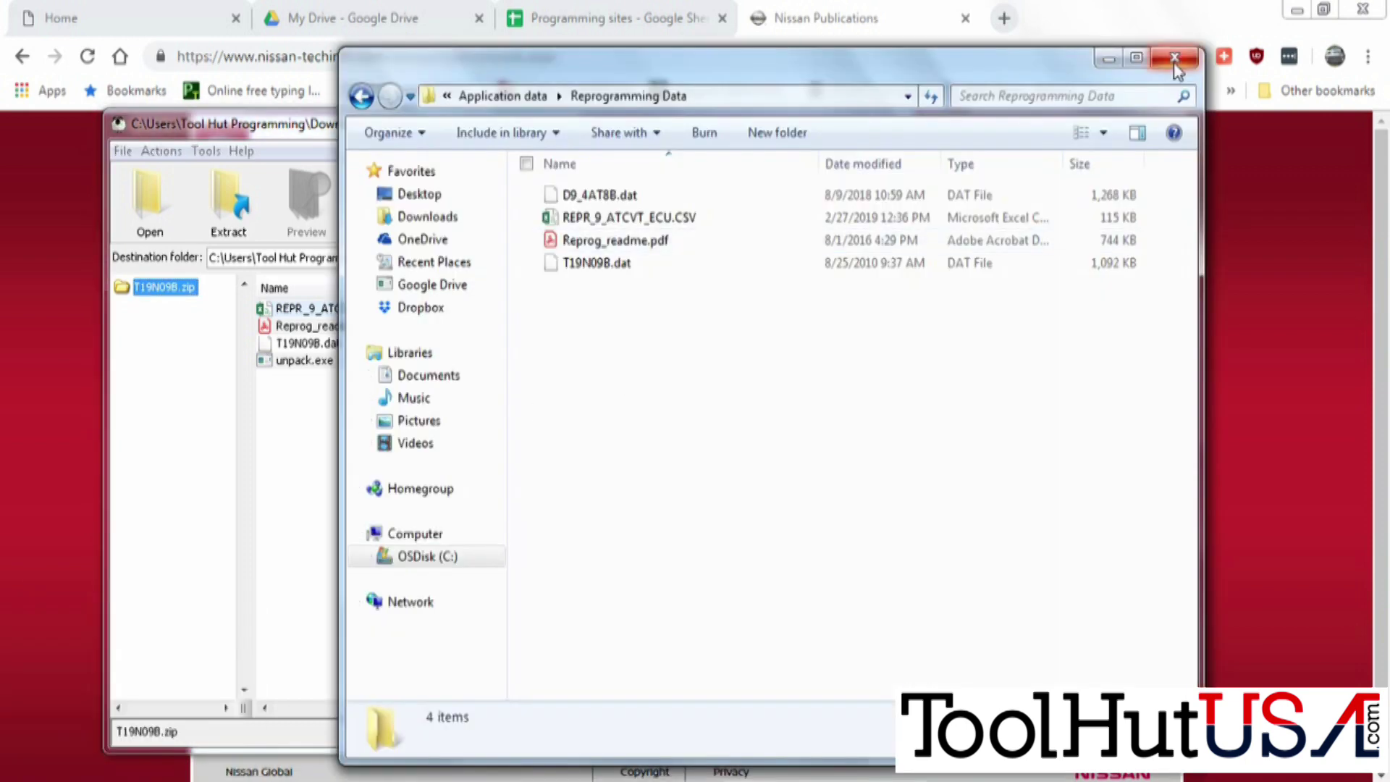
left_click(1174, 58)
left_click(879, 172)
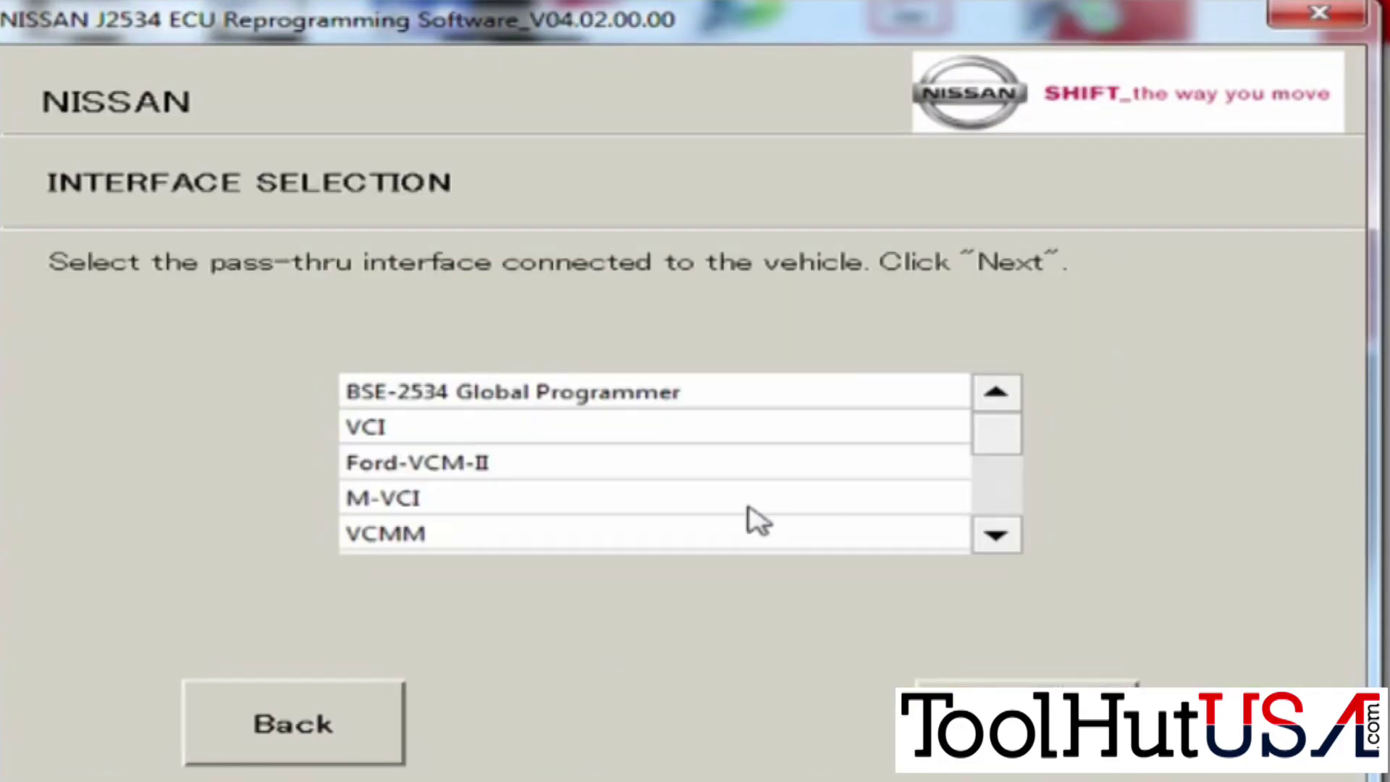
Pass the caution notice, select the M-VCI interface and continue to the module list.
left_click(997, 536)
left_click(754, 472)
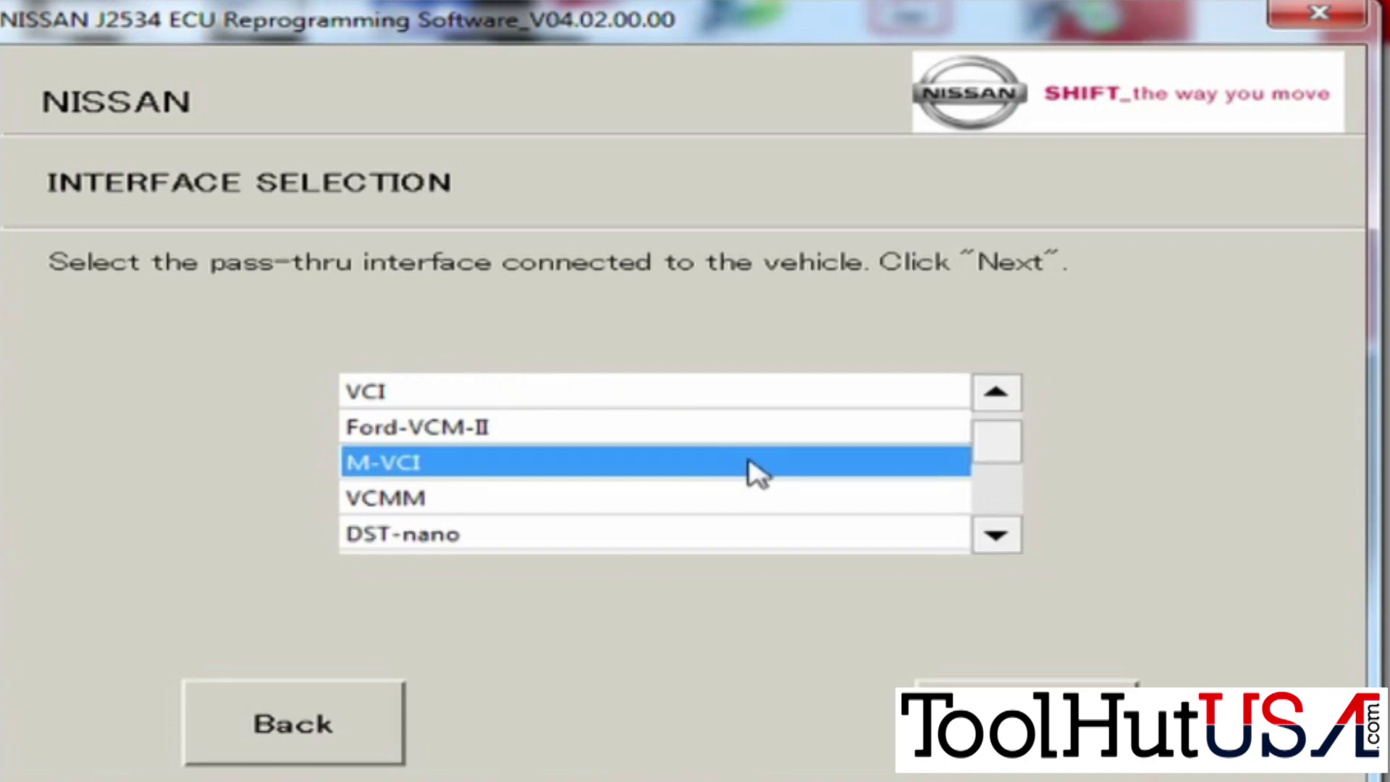
left_click(1026, 724)
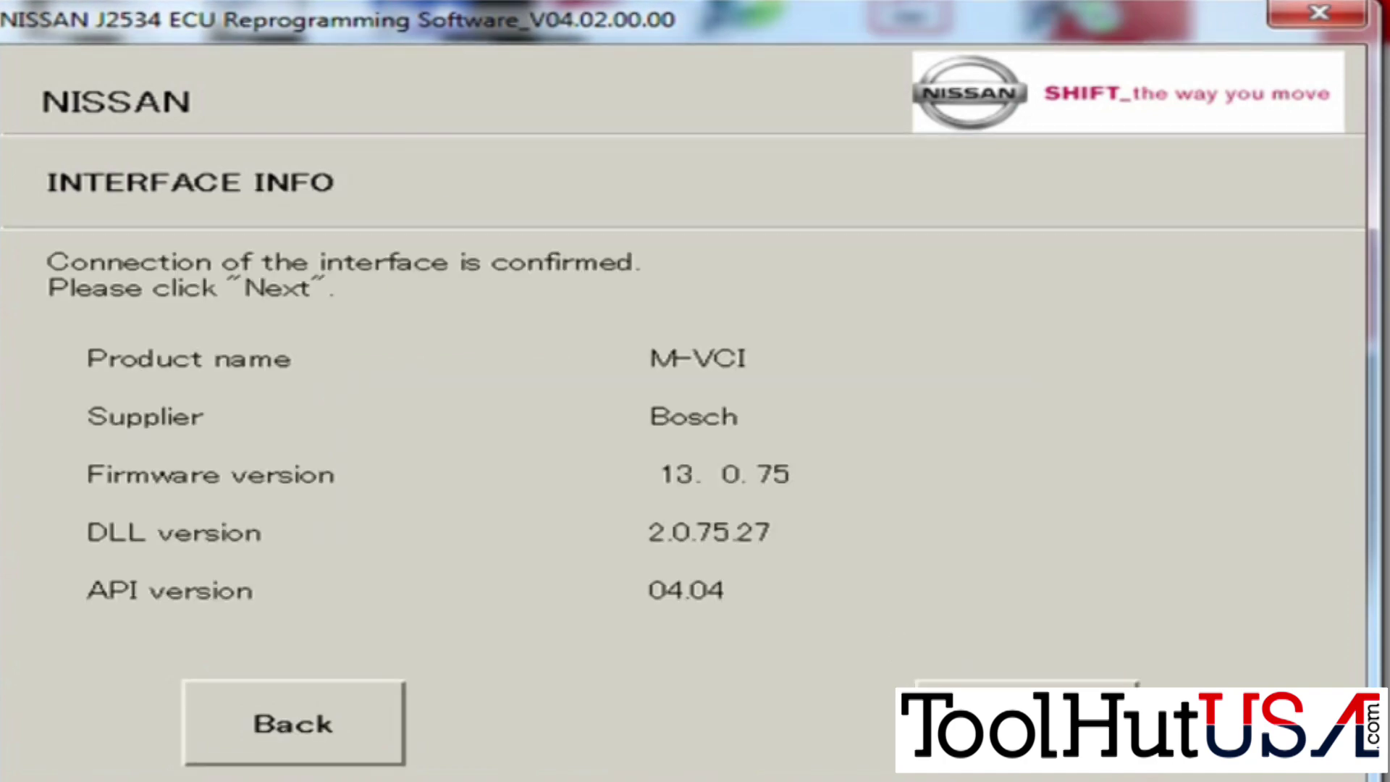
left_click(1026, 724)
key("Return")
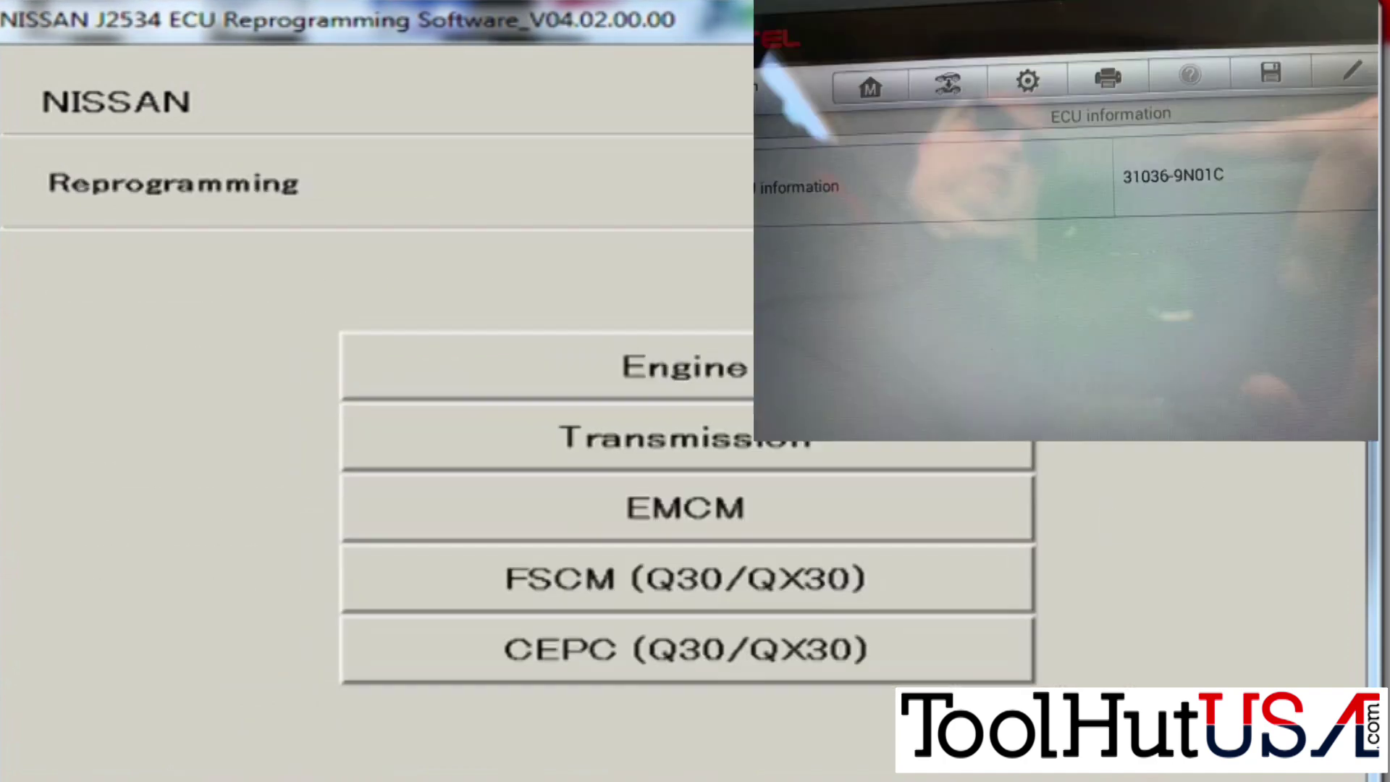
Select Transmission, pick current part number 31036 9N01C from the list and continue.
left_click(1011, 449)
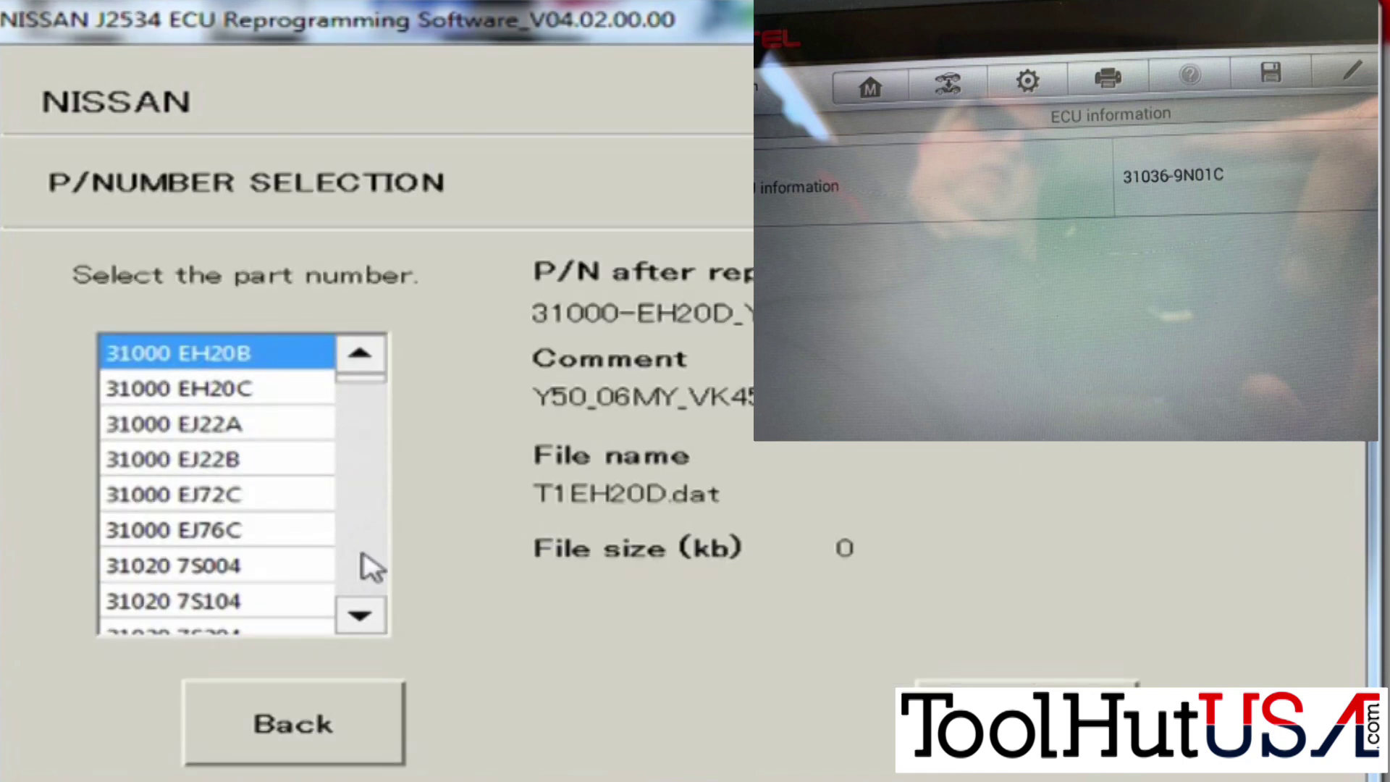
scroll(366, 564, "down", 8)
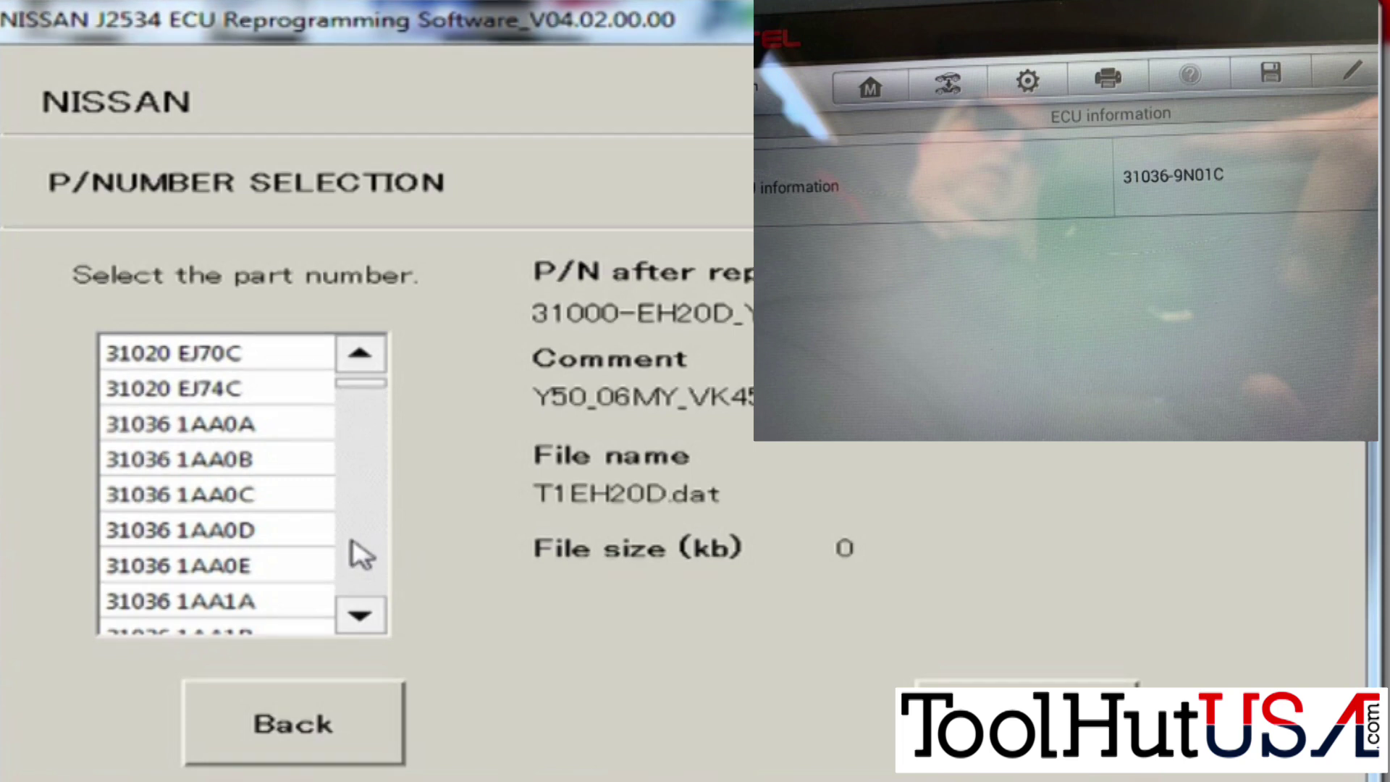
left_click(368, 567)
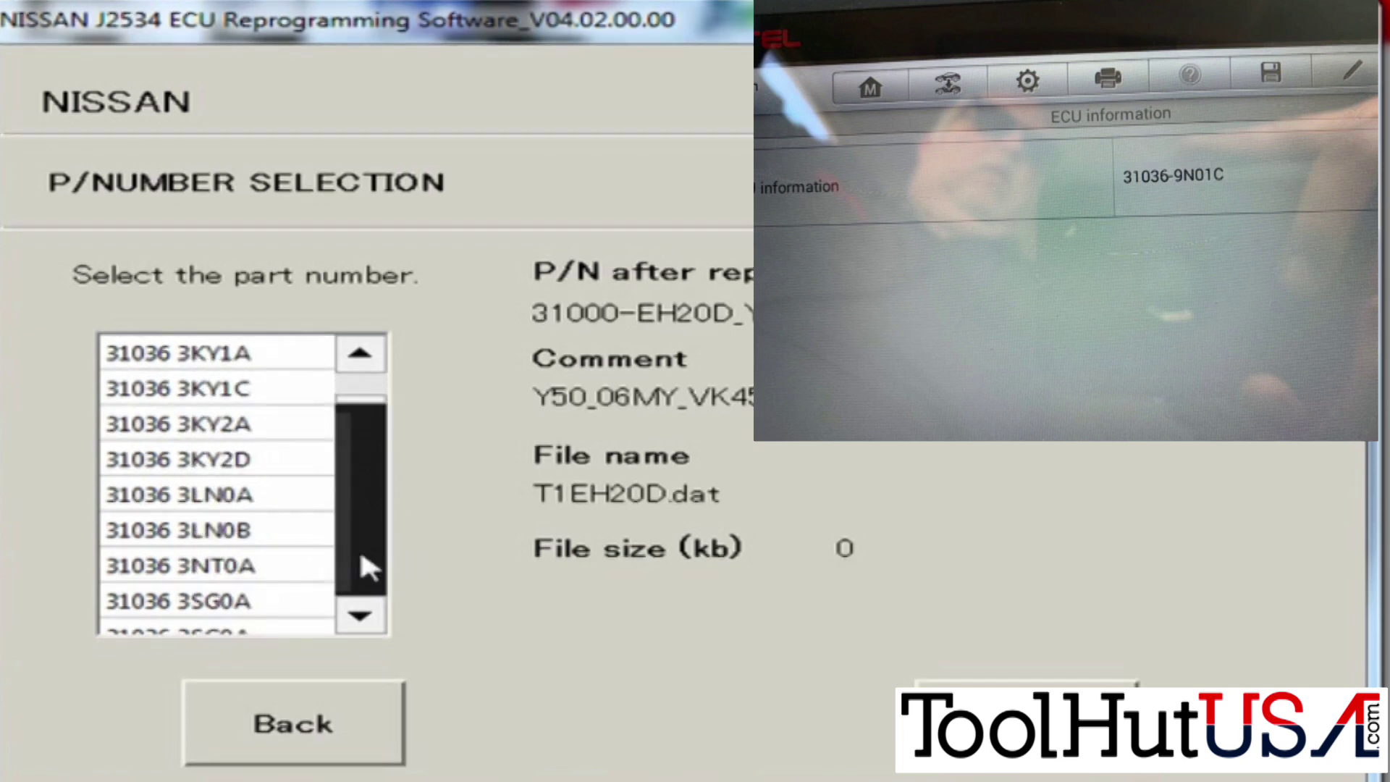
left_click_drag(360, 556, 373, 415)
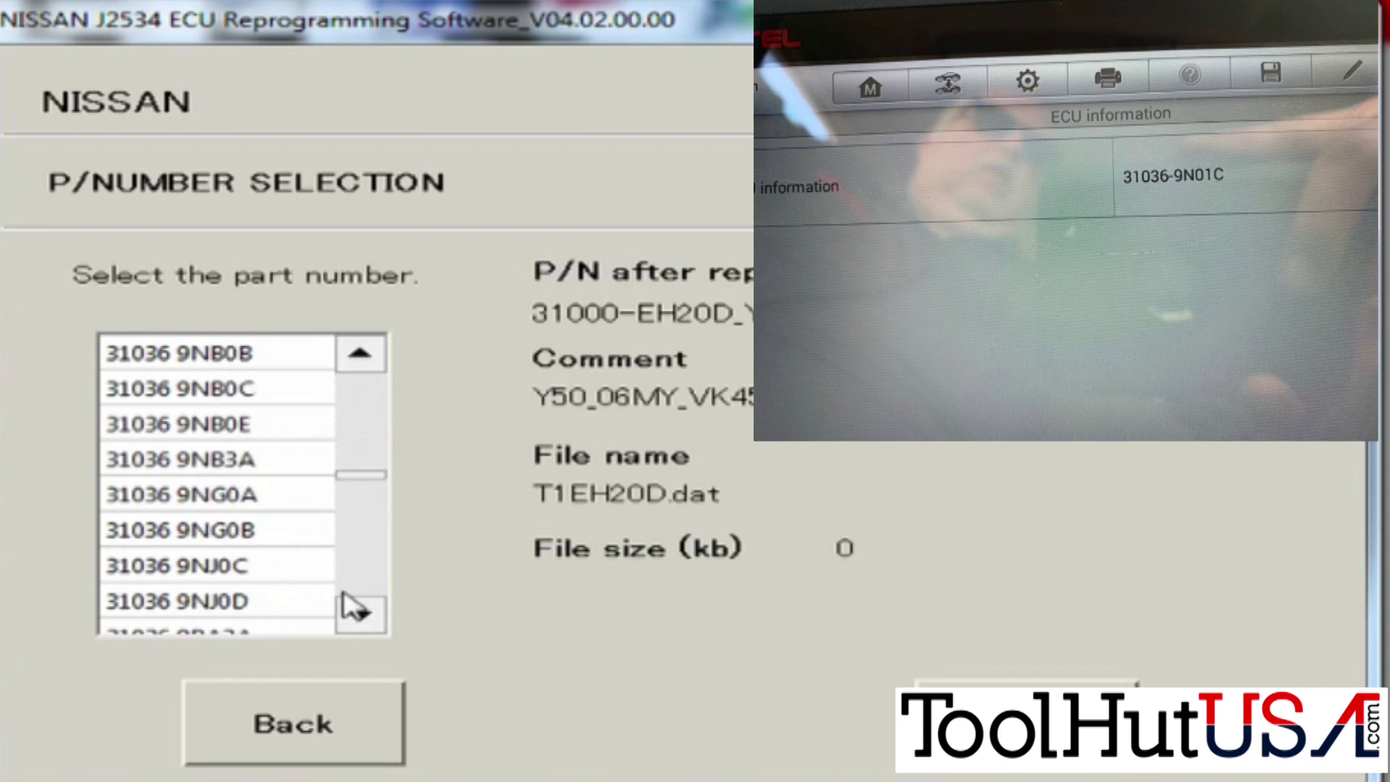
left_click_drag(358, 612, 358, 612)
left_click_drag(362, 362, 362, 365)
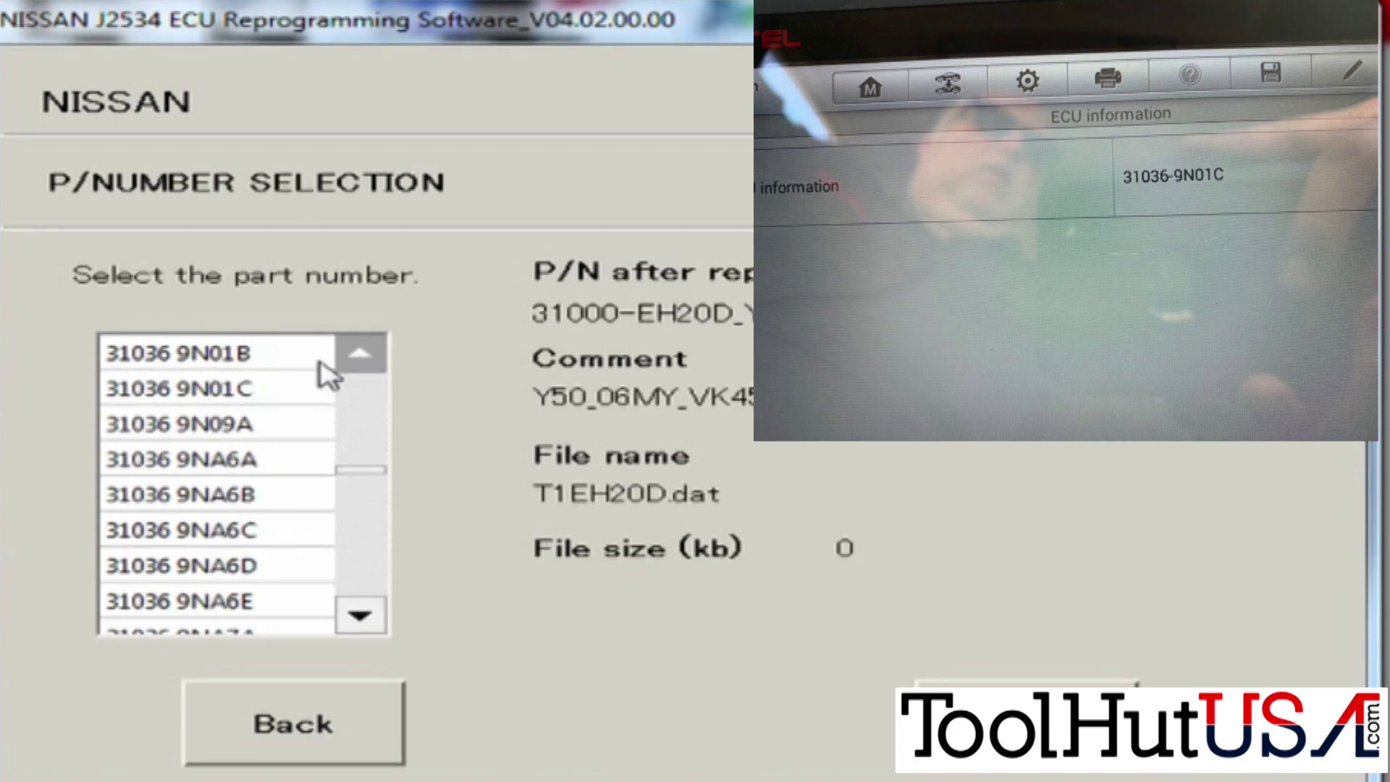
left_click(319, 389)
left_click(1028, 713)
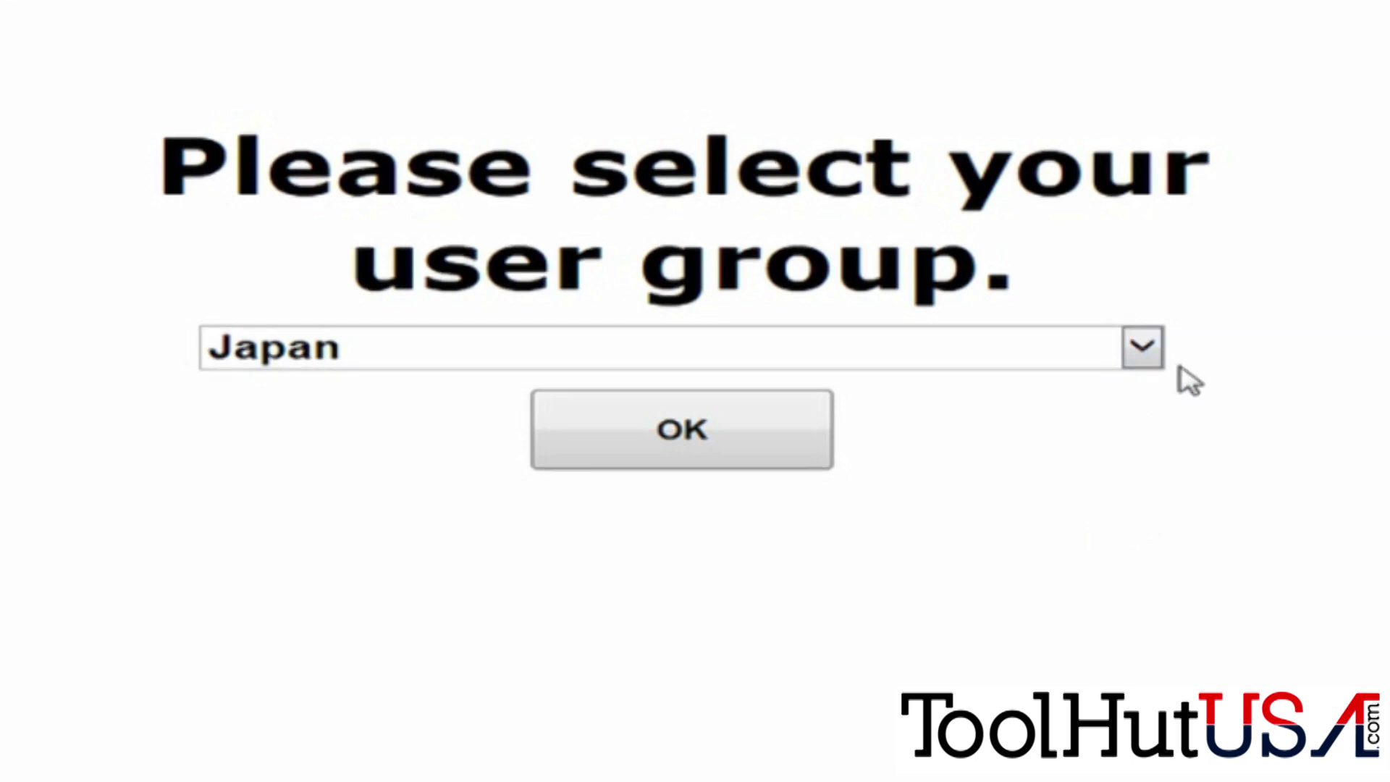
Set the user group to USA/CANADA After market and confirm to start reprogramming.
left_click(1143, 350)
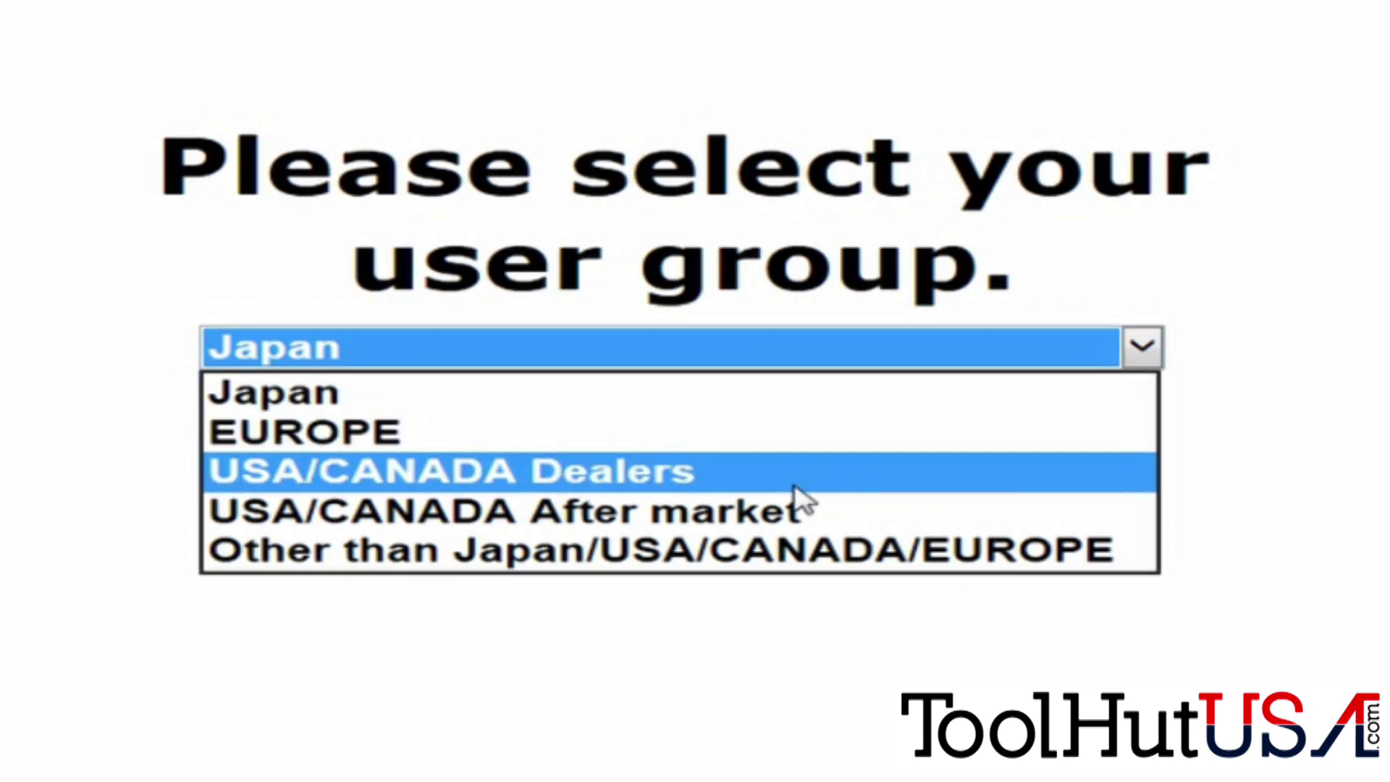
left_click(757, 523)
left_click(709, 430)
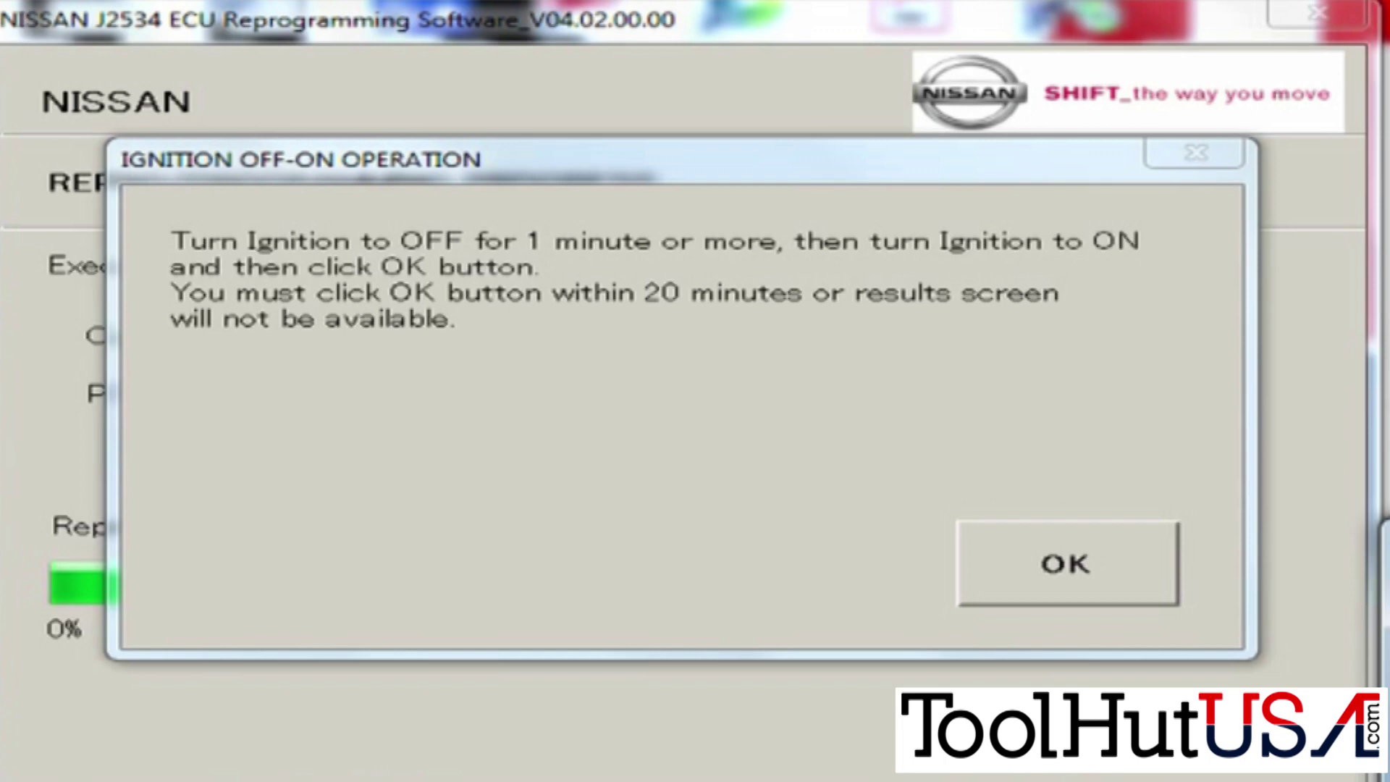
Confirm the ignition OFF-ON cycle to finish flashing 31036-9N09B.
left_click(1036, 577)
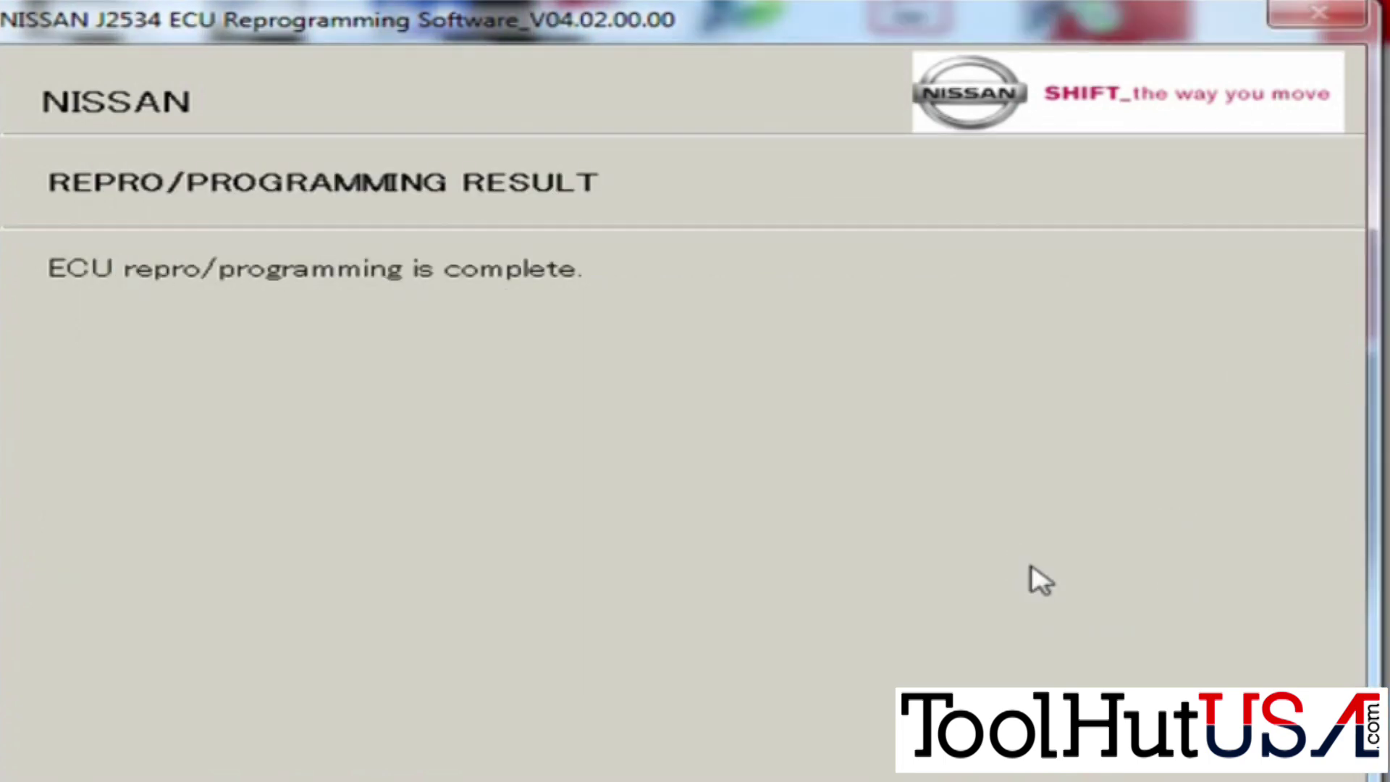